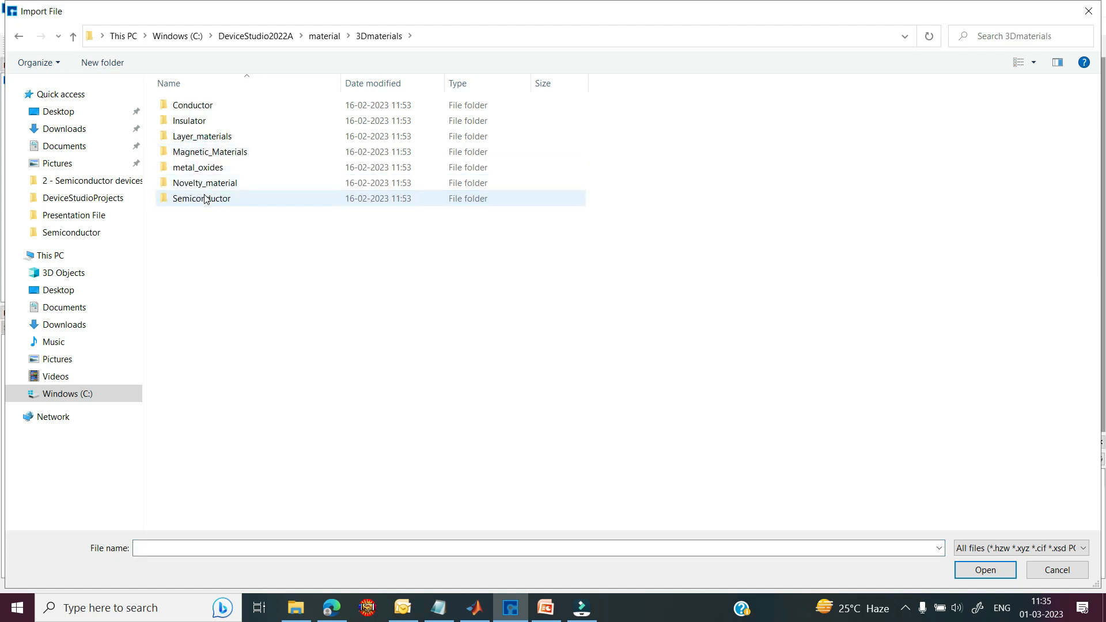
Step: Import the Si crystal file from the Semiconductor folder into the EffectiveMass project
double_click(202, 199)
scroll(199, 346, down, 1)
click(197, 429)
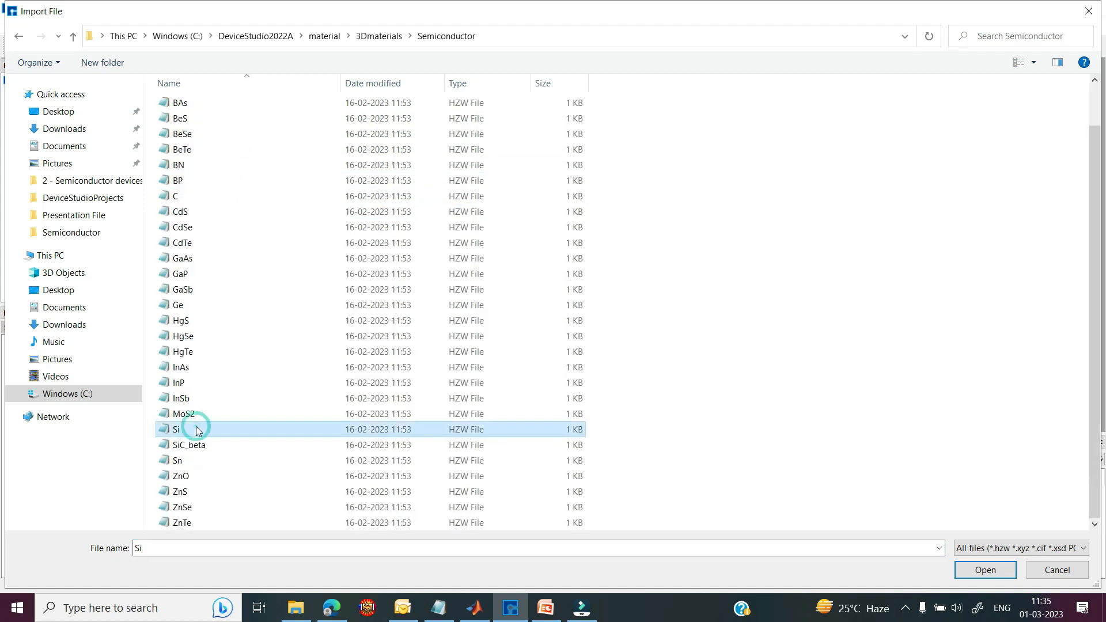
click(961, 571)
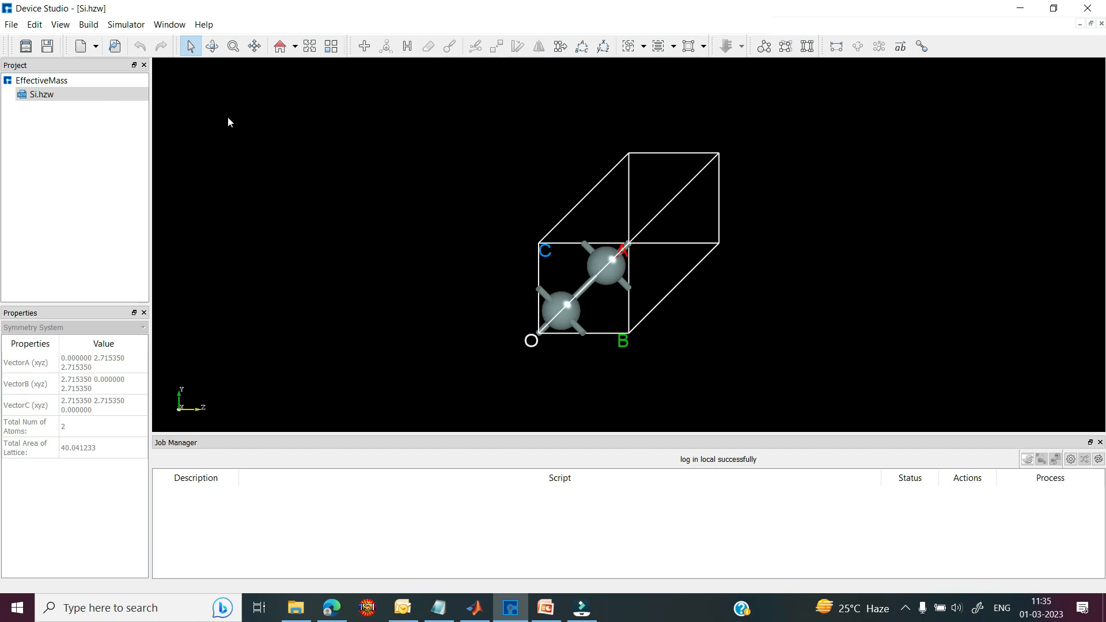
Step: Start the Nanodcal SCF Calculation setup, keeping LDA_PZ81 as exchange correlation
click(126, 24)
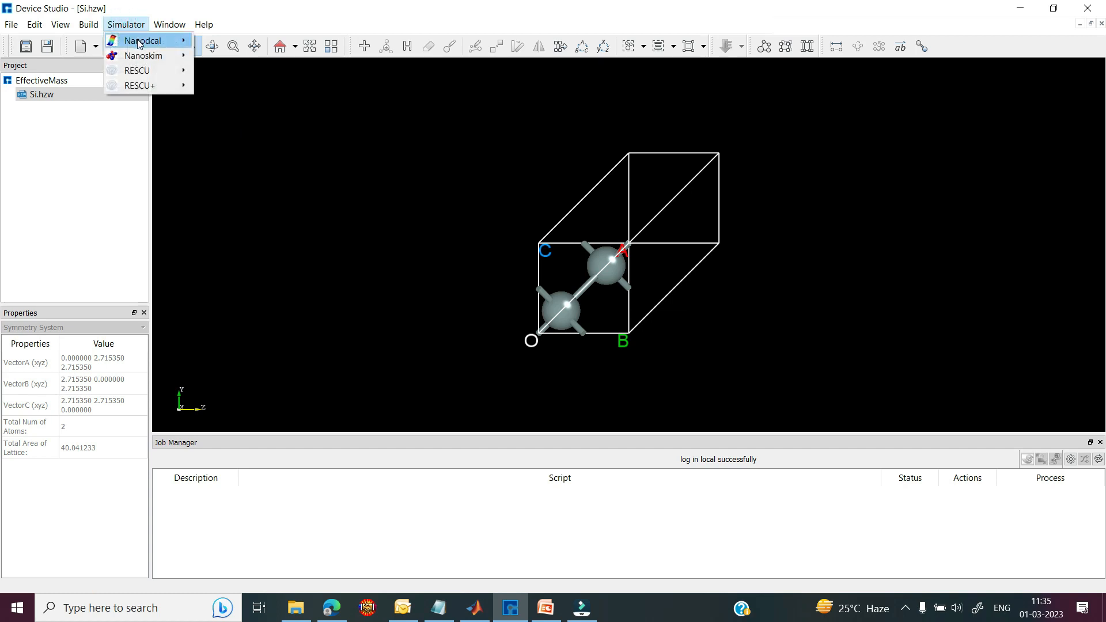
mouse_move(141, 42)
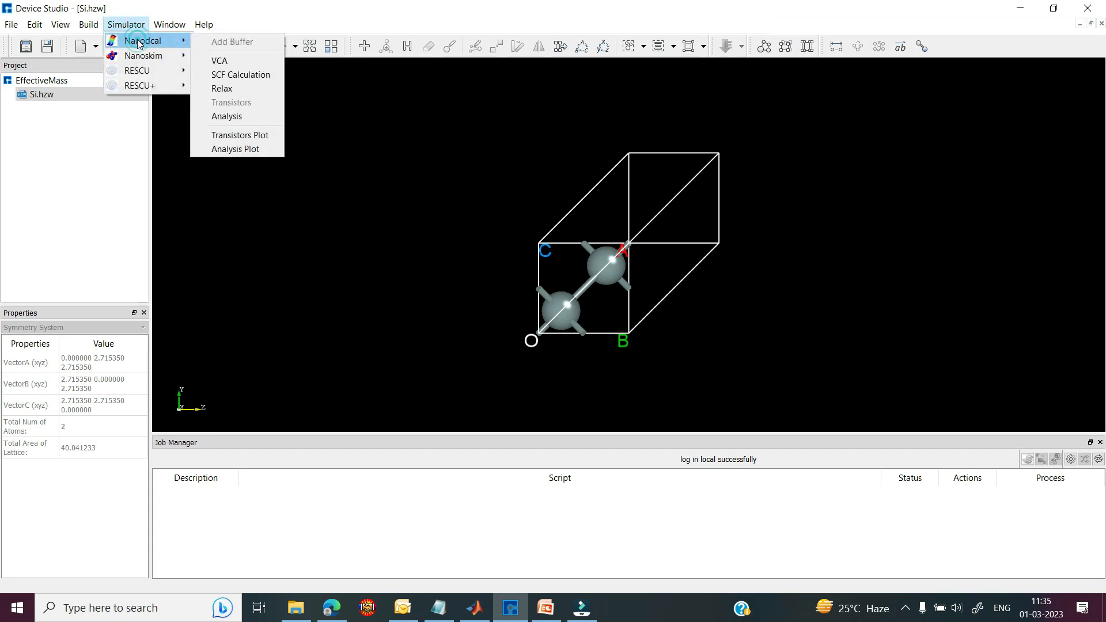
click(224, 76)
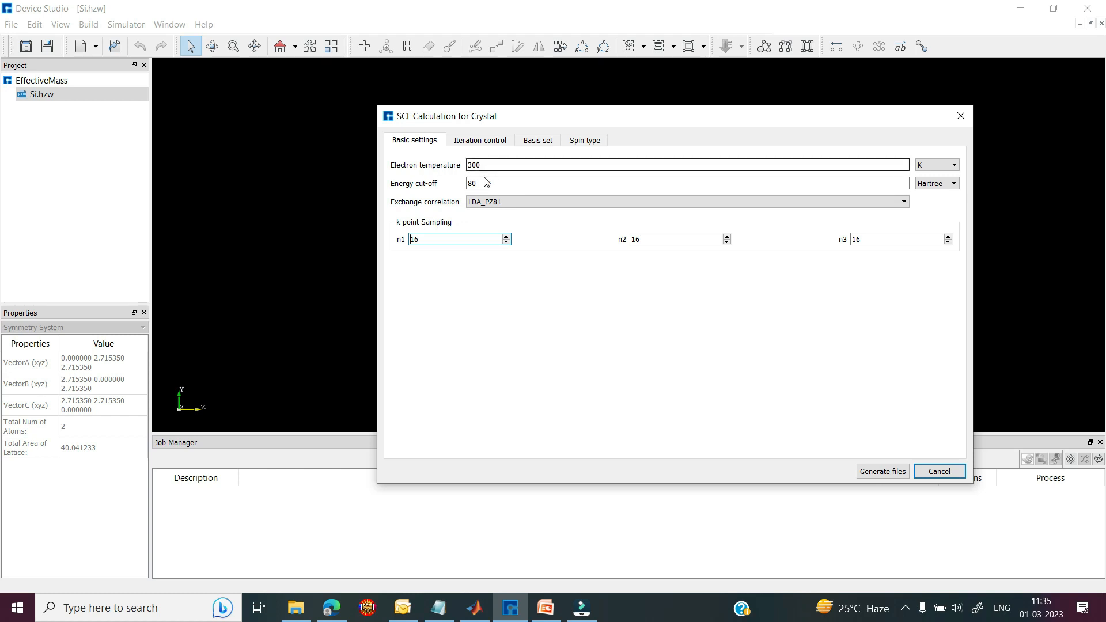
click(484, 203)
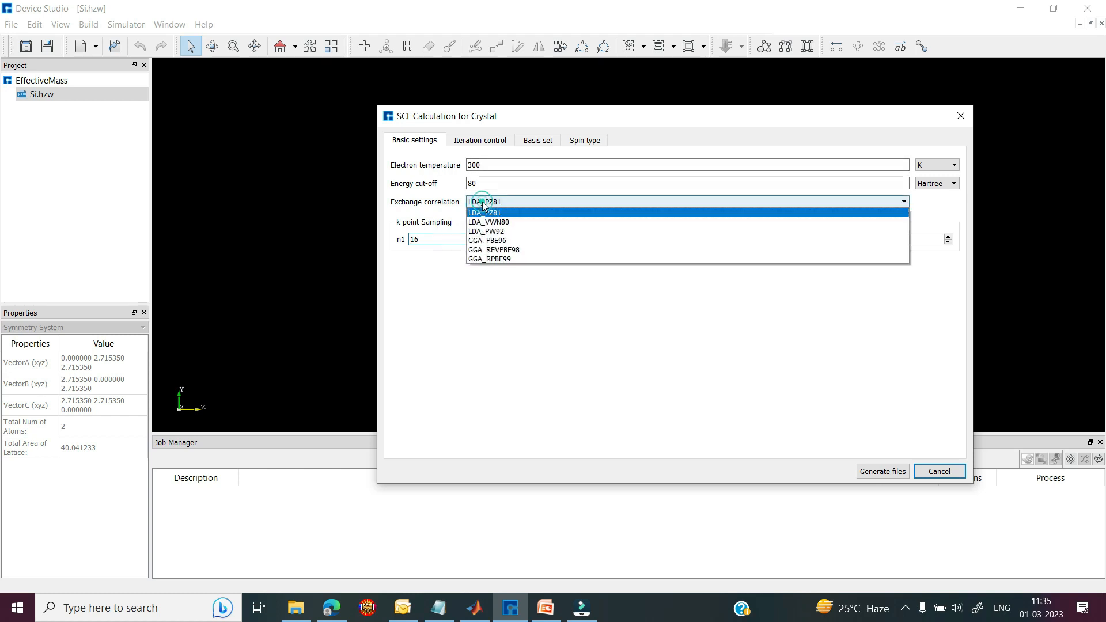
click(483, 205)
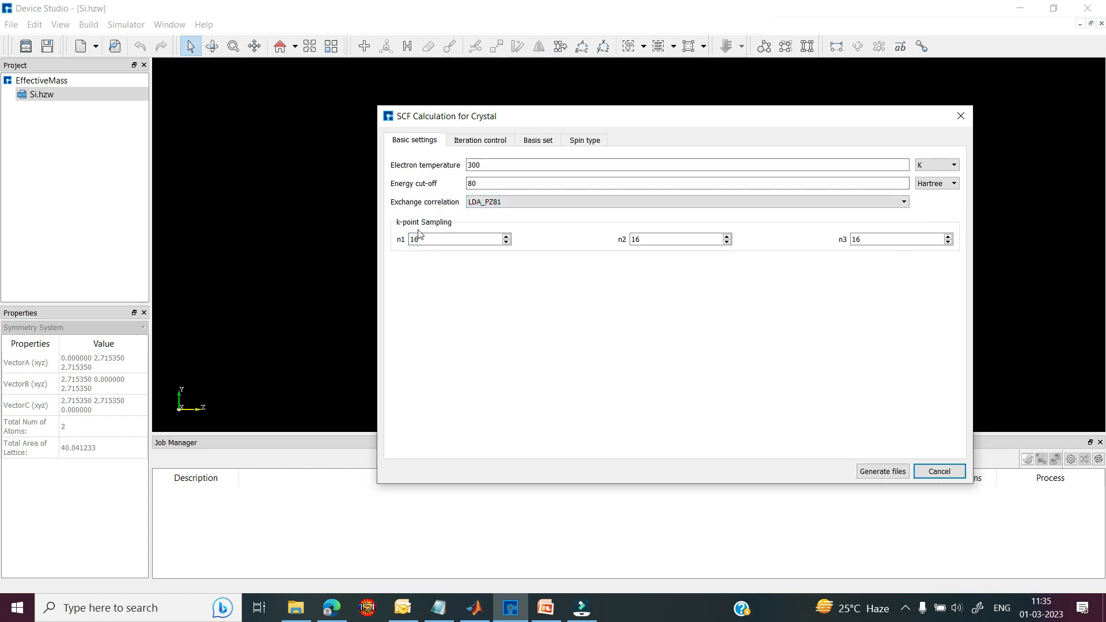
Step: Review iteration control, basis set and spin settings, keep NoSpin, and generate scf.input
click(478, 143)
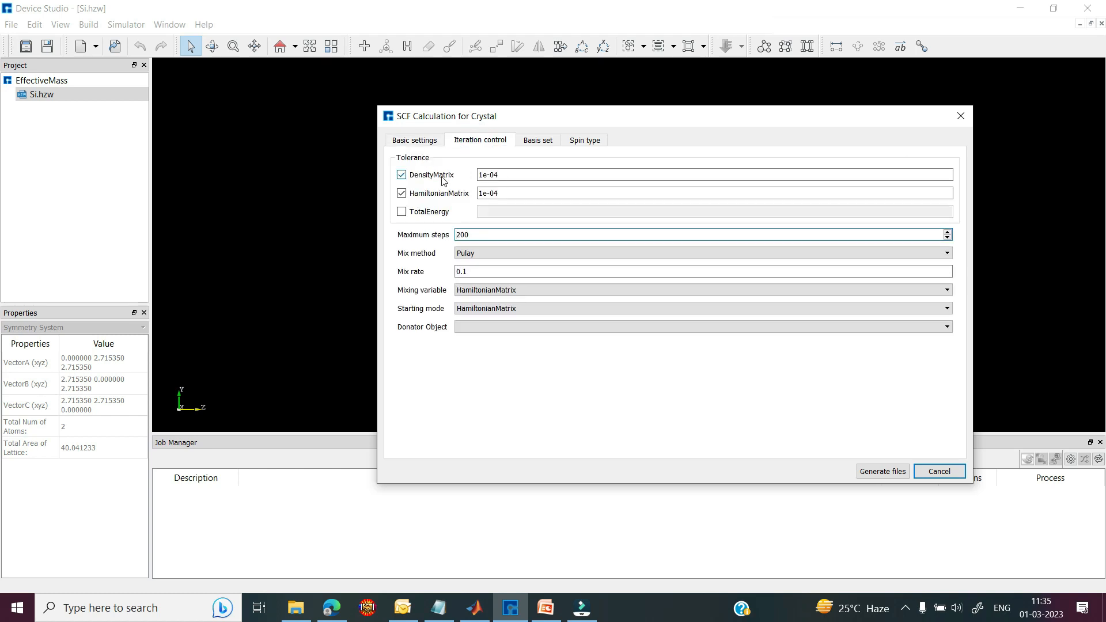
click(536, 142)
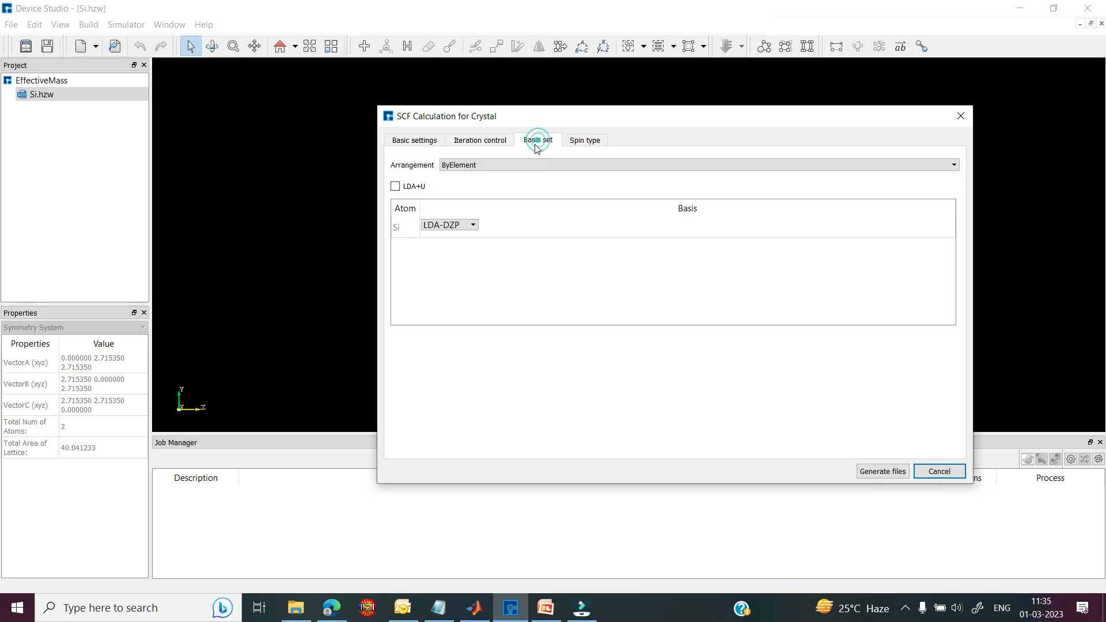
click(576, 145)
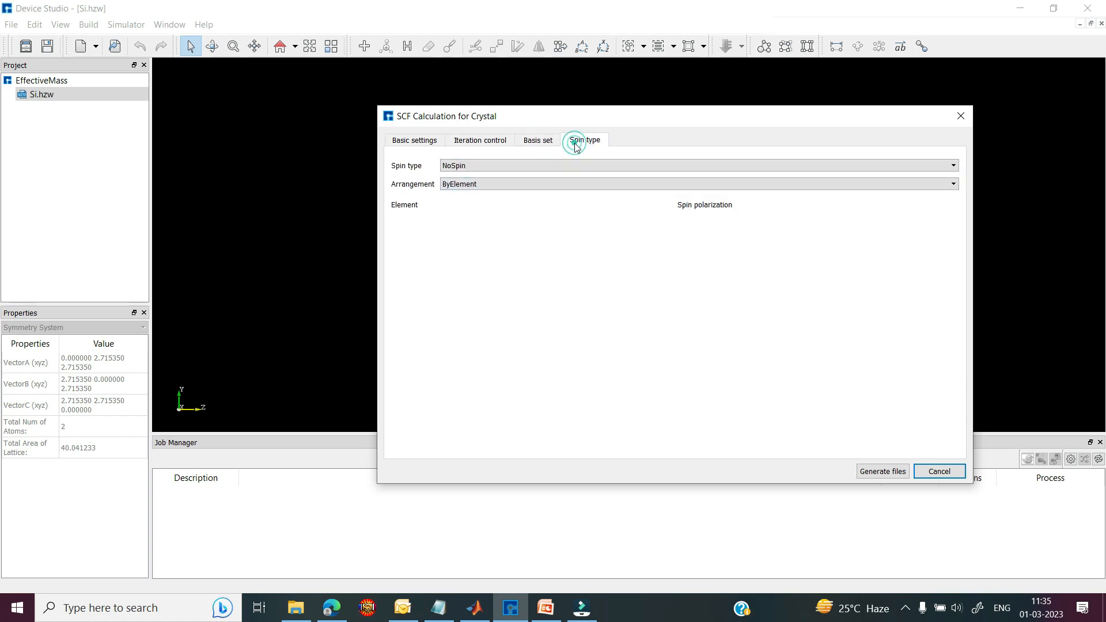
click(531, 167)
click(531, 167)
click(870, 472)
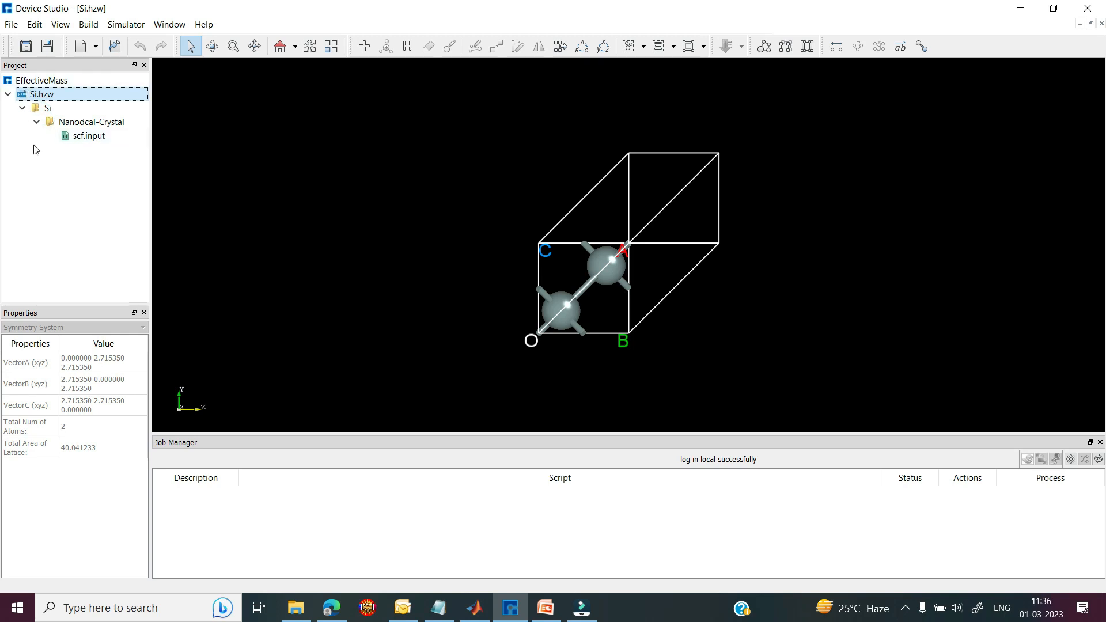
Step: Open scf.input as text, inspect its Basic setting block, then close the viewer
click(90, 136)
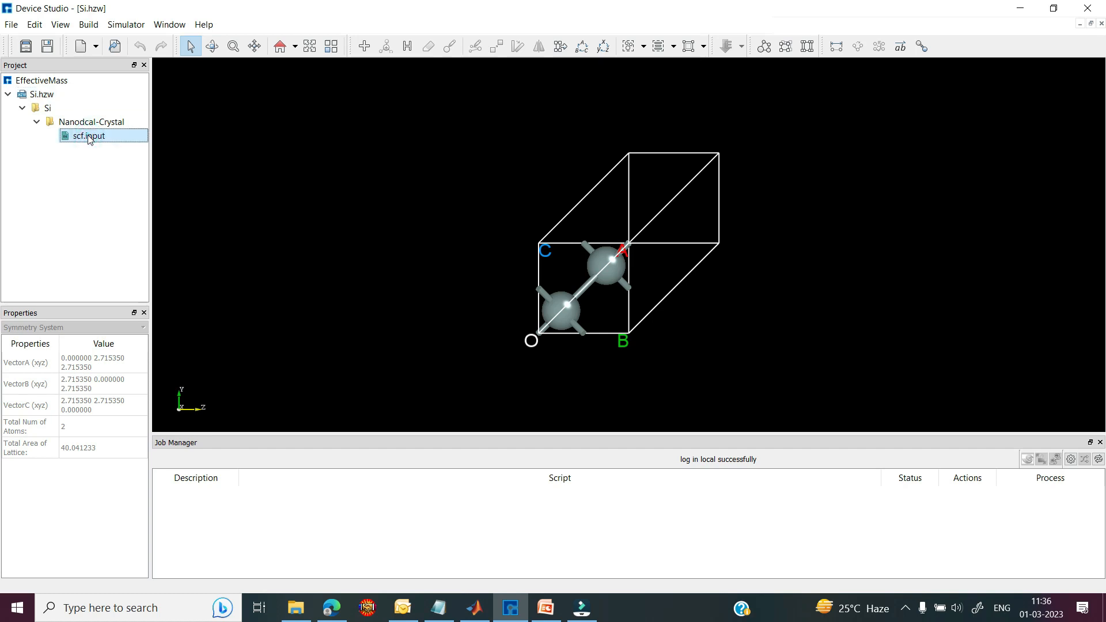
right_click(89, 138)
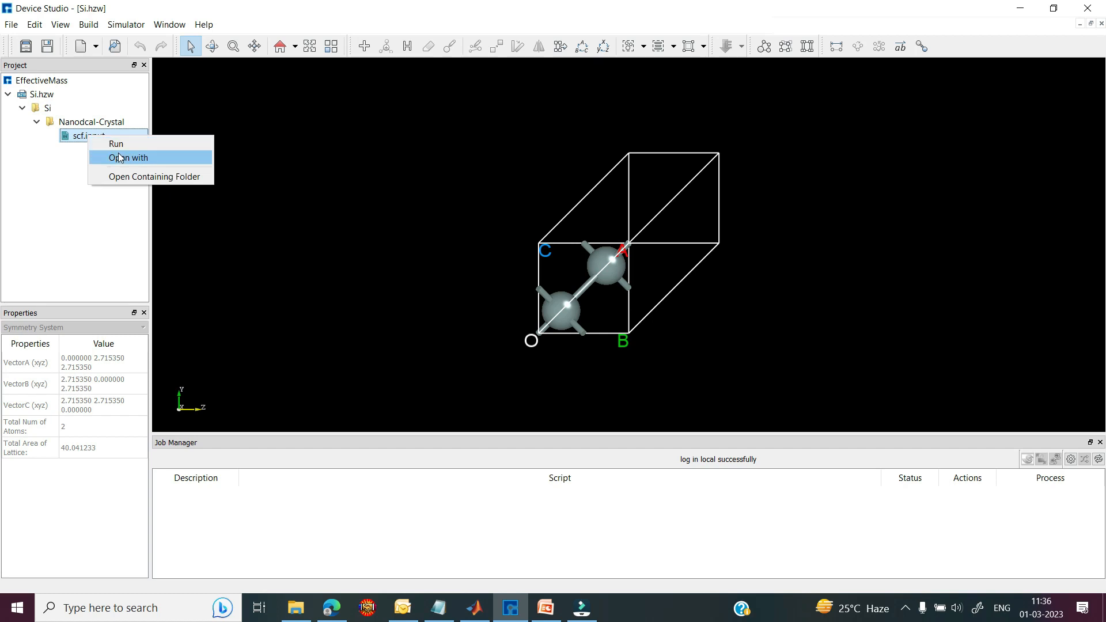
click(120, 158)
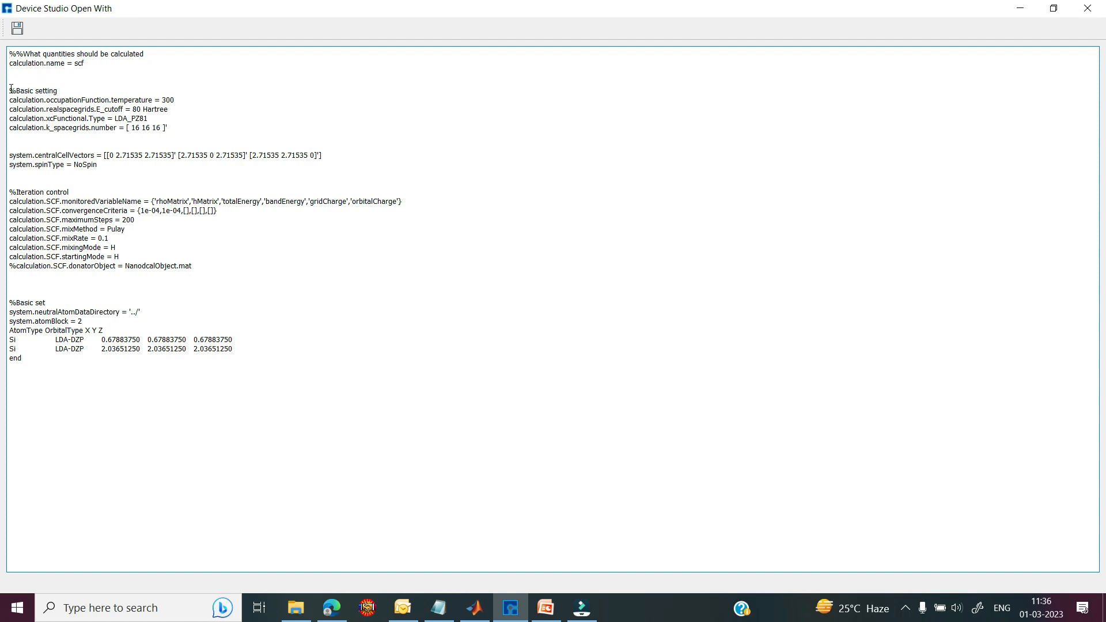
drag(11, 88, 170, 130)
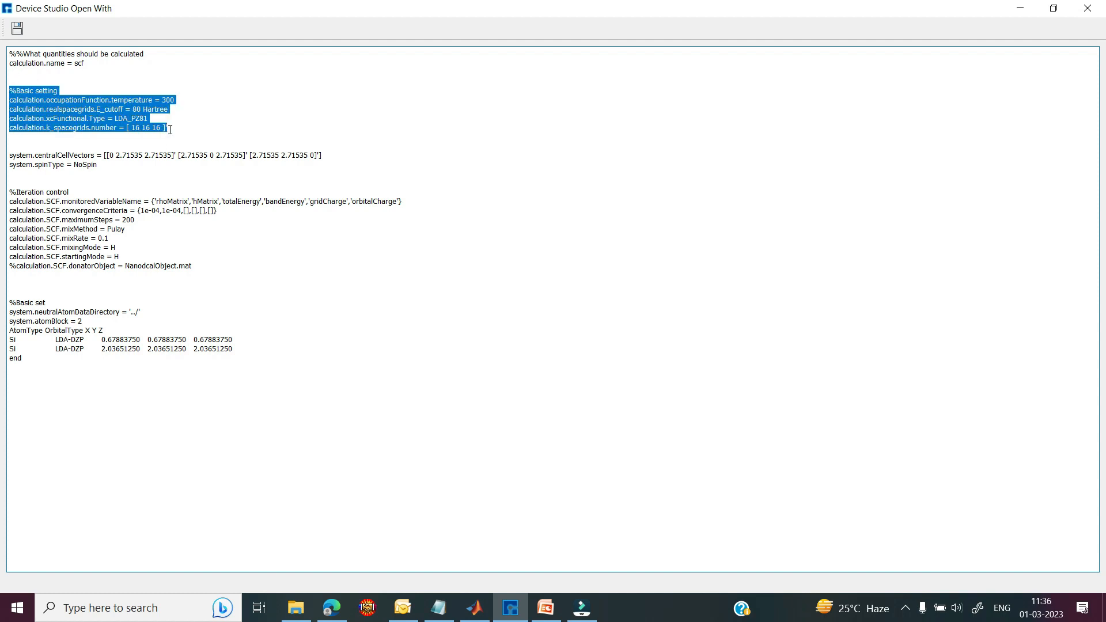
click(175, 125)
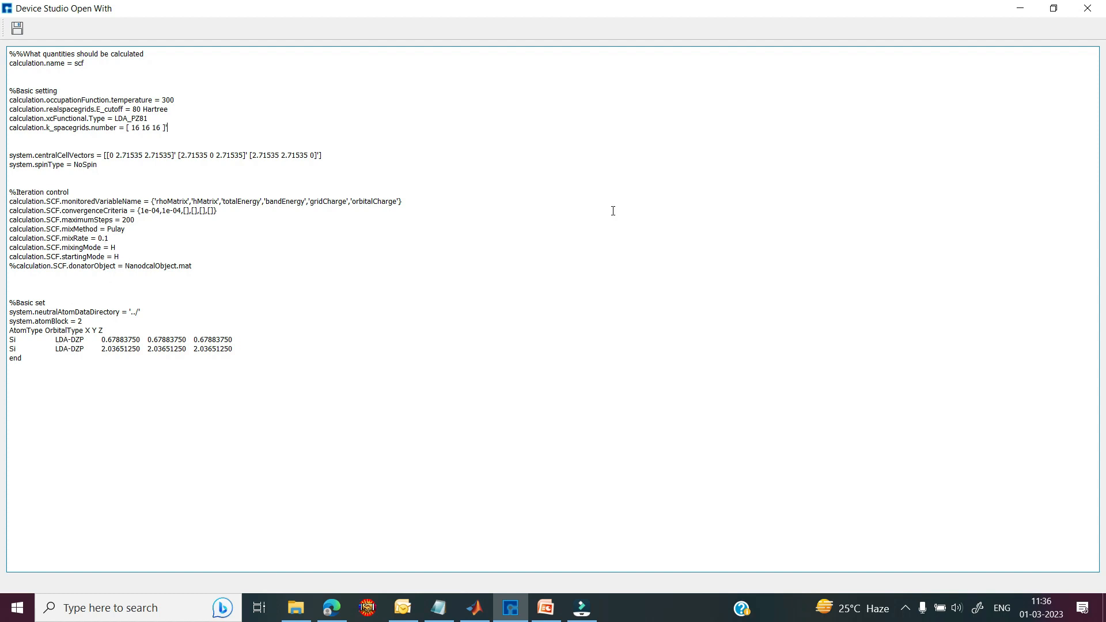
click(1012, 13)
click(84, 135)
Step: Run scf.input locally on MyComputer (127.0.0.1) using 1 core
right_click(84, 136)
click(109, 143)
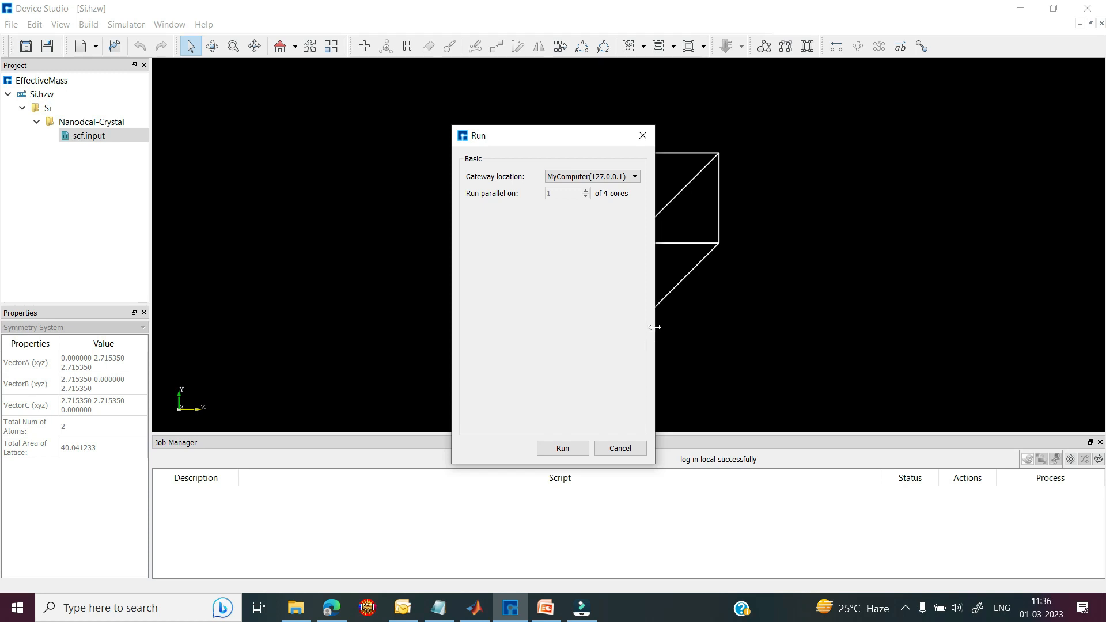
drag(655, 327, 853, 327)
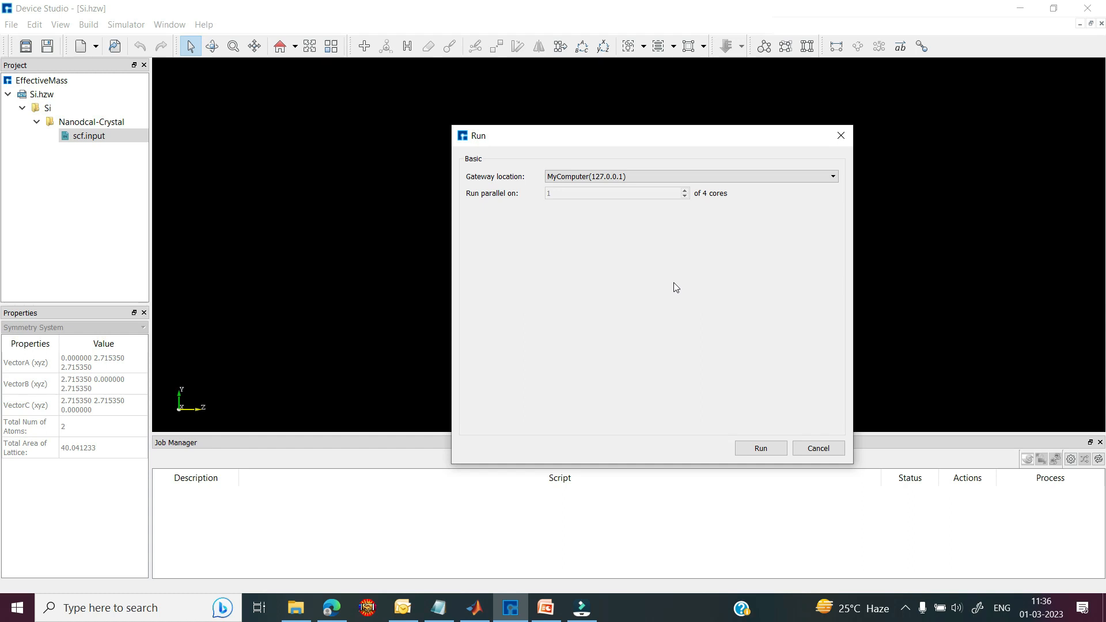
click(754, 452)
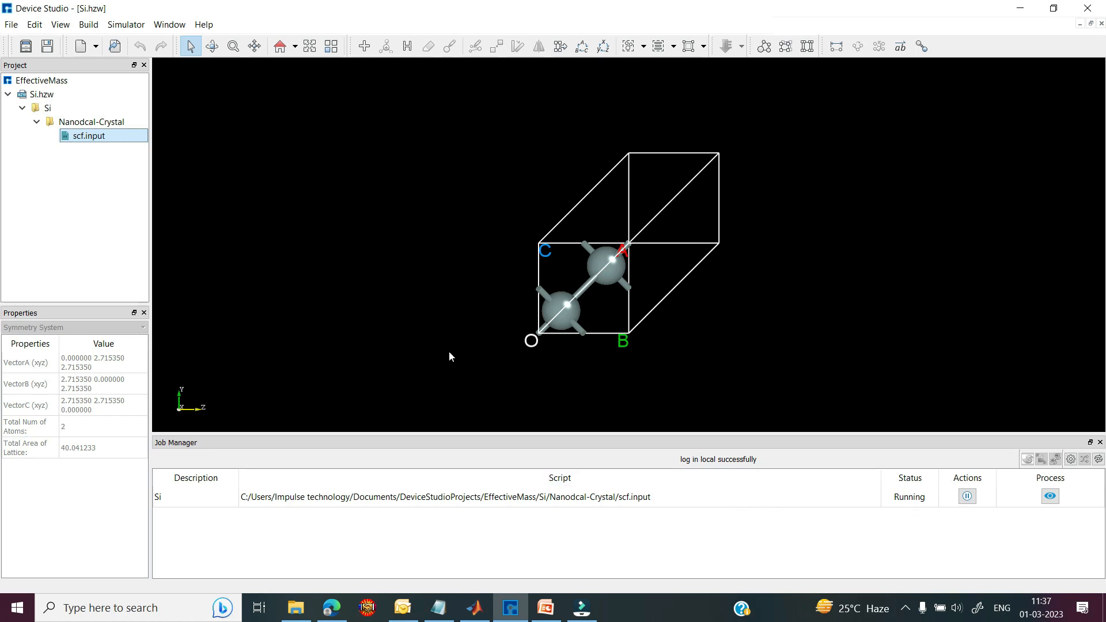
Step: Add EffectiveMass to the selected calculations in the Nanodcal Analysis setup
click(126, 24)
mouse_move(138, 42)
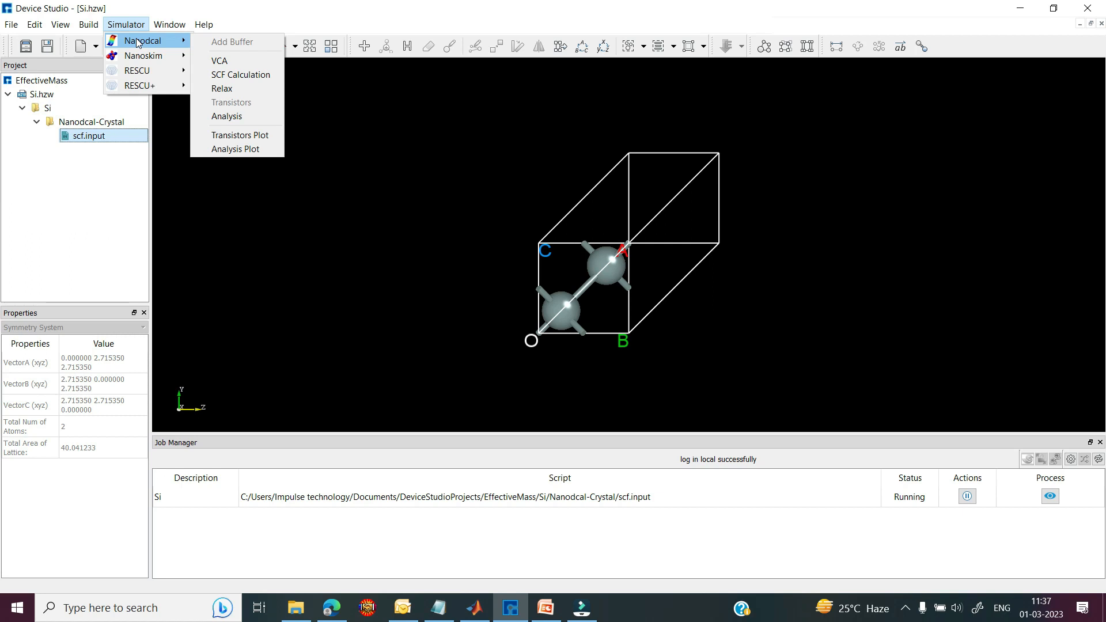
click(226, 116)
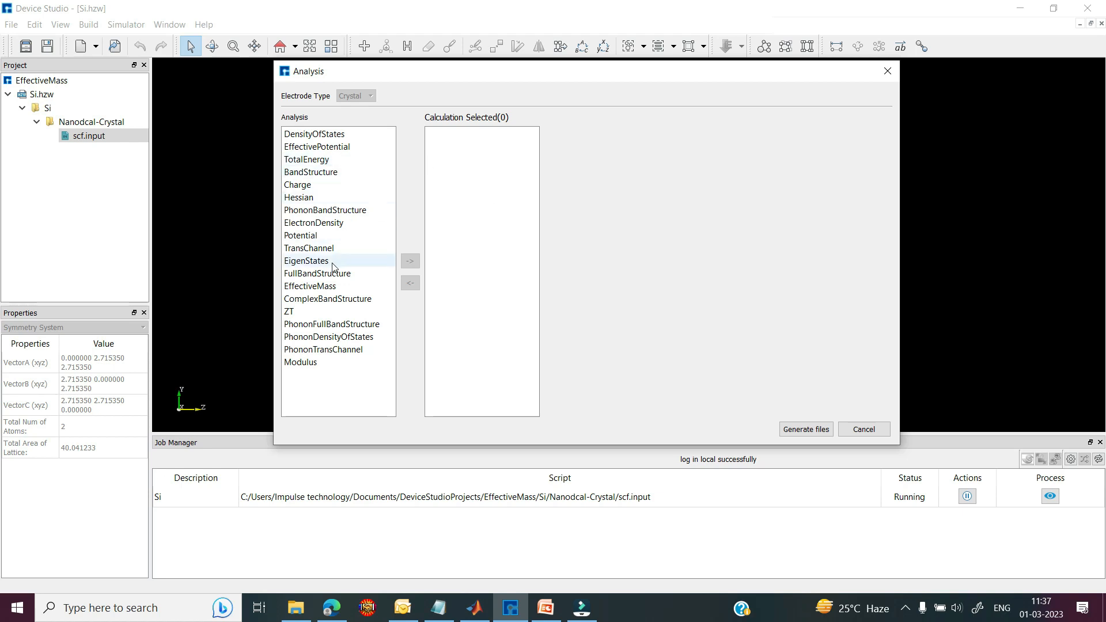
click(322, 286)
click(410, 261)
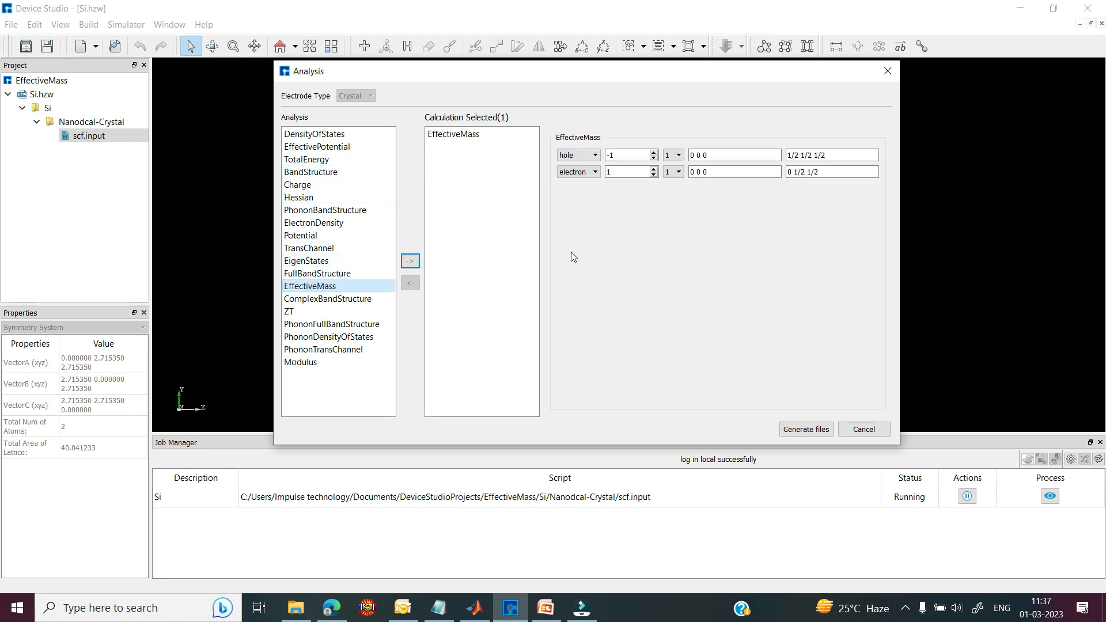
Step: Set the hole row to 1 and the electron row to 2, then generate EffectiveMass.input
click(594, 156)
click(590, 156)
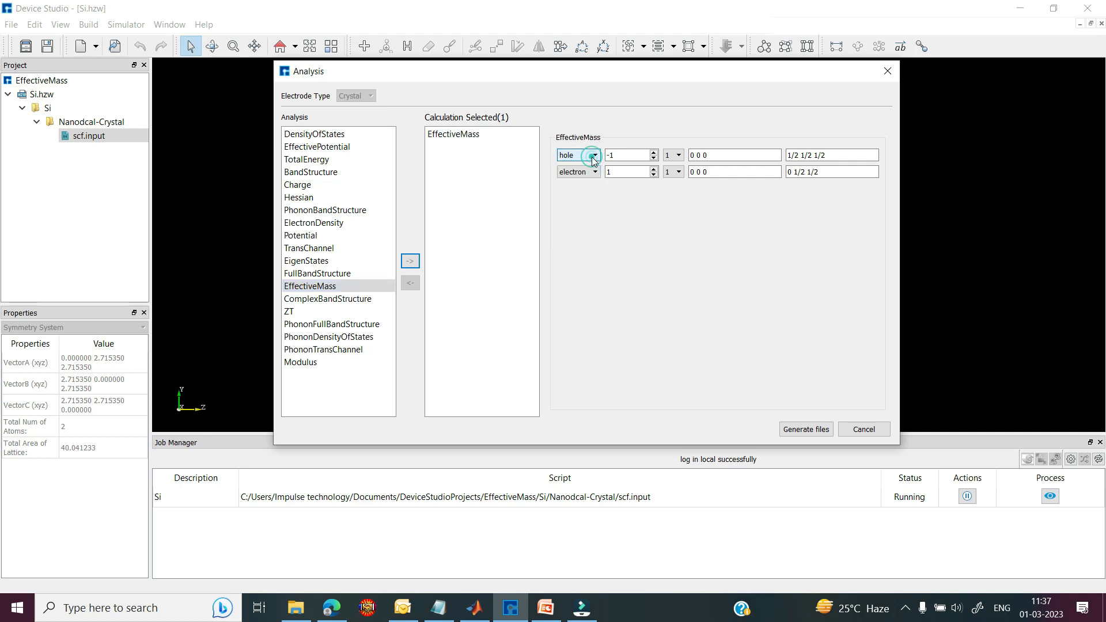
click(653, 170)
click(676, 156)
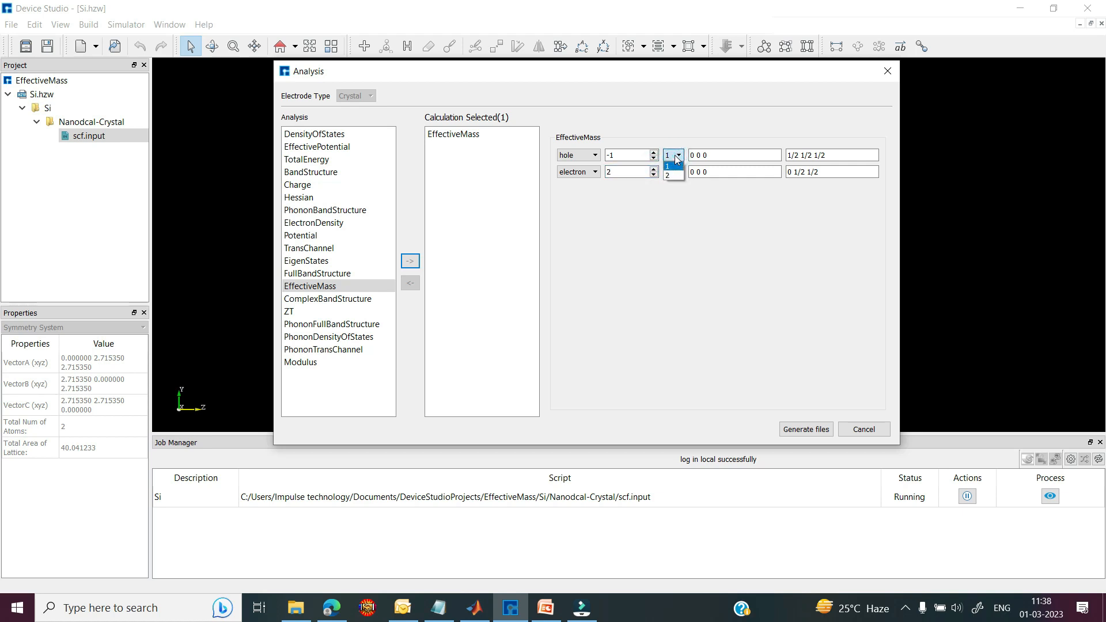
click(671, 166)
click(787, 428)
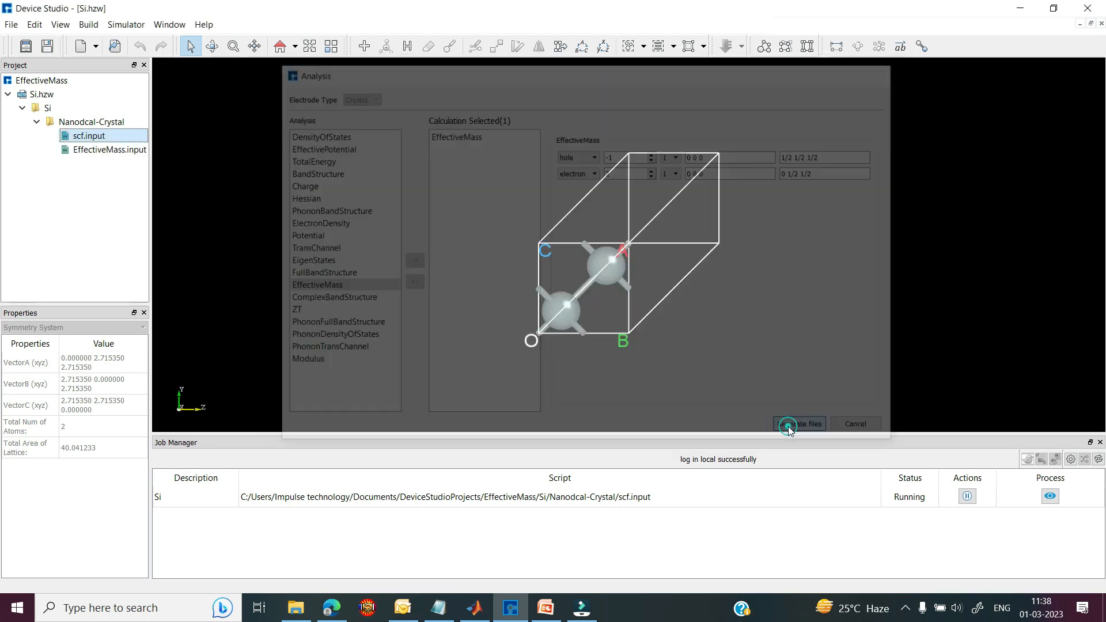
Step: Run EffectiveMass.input, queuing it behind the SCF job
click(106, 153)
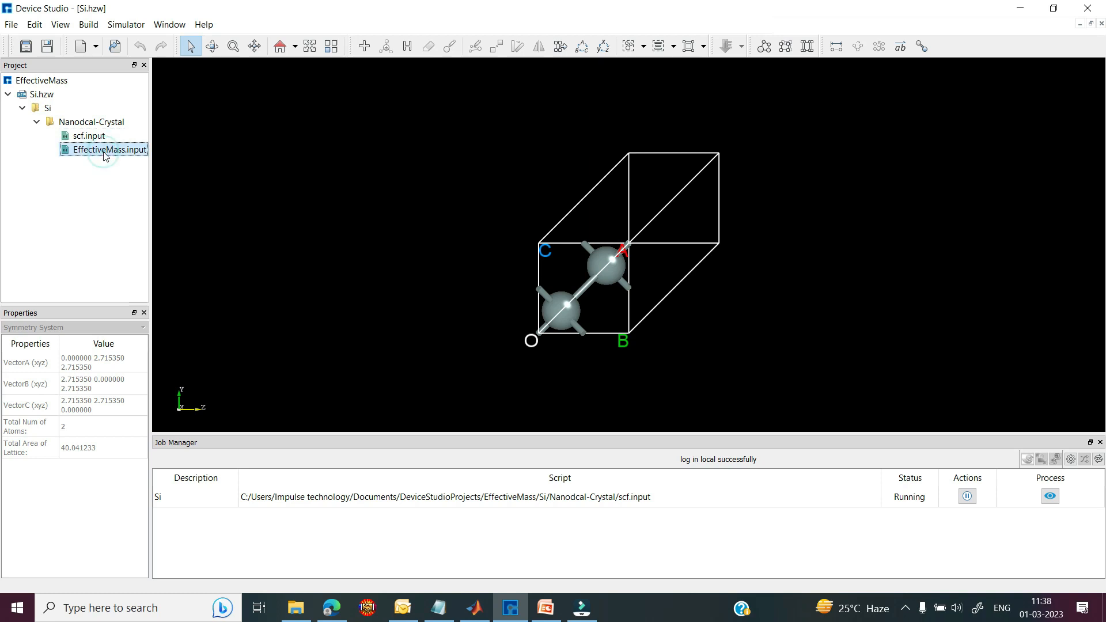
right_click(104, 152)
click(131, 161)
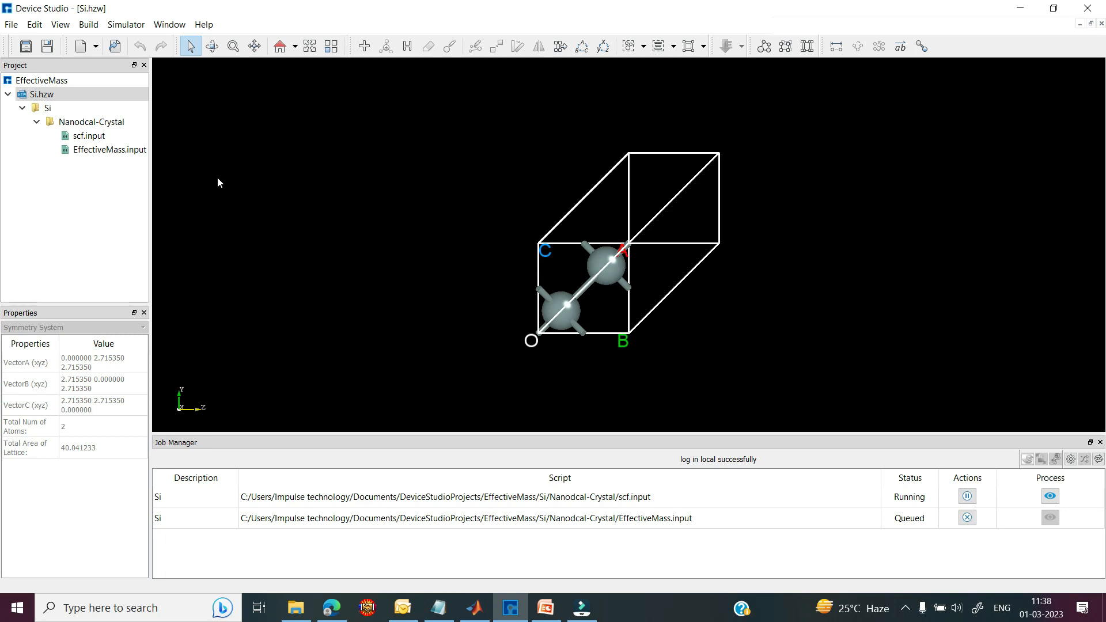
Step: Add ComplexBandStructure with 401 energy points over -10,10 and generate its input file
click(116, 25)
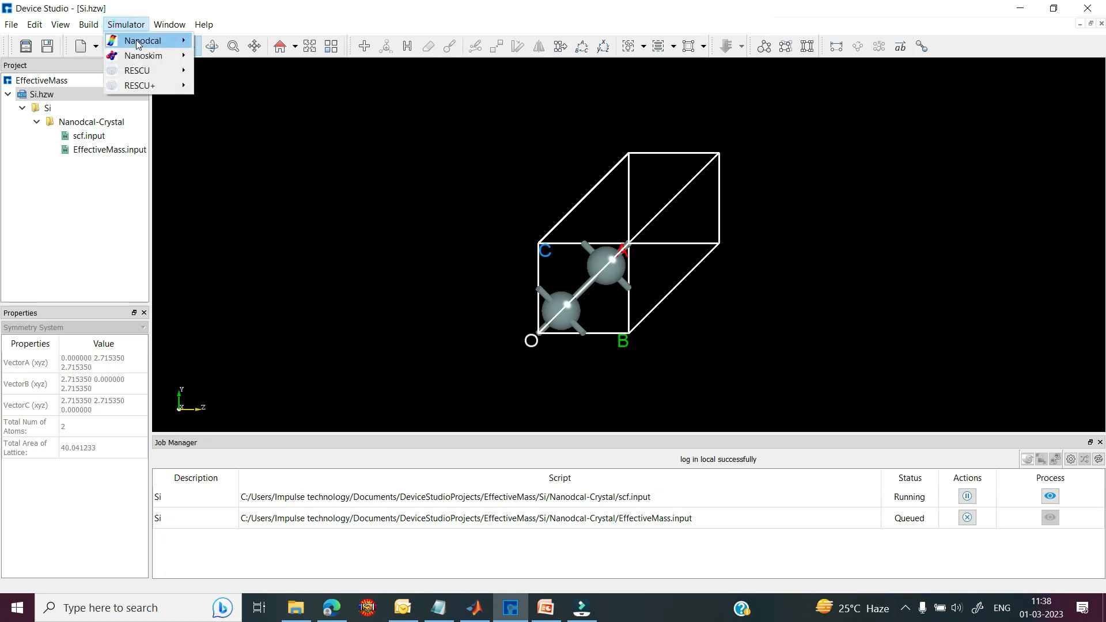
mouse_move(144, 46)
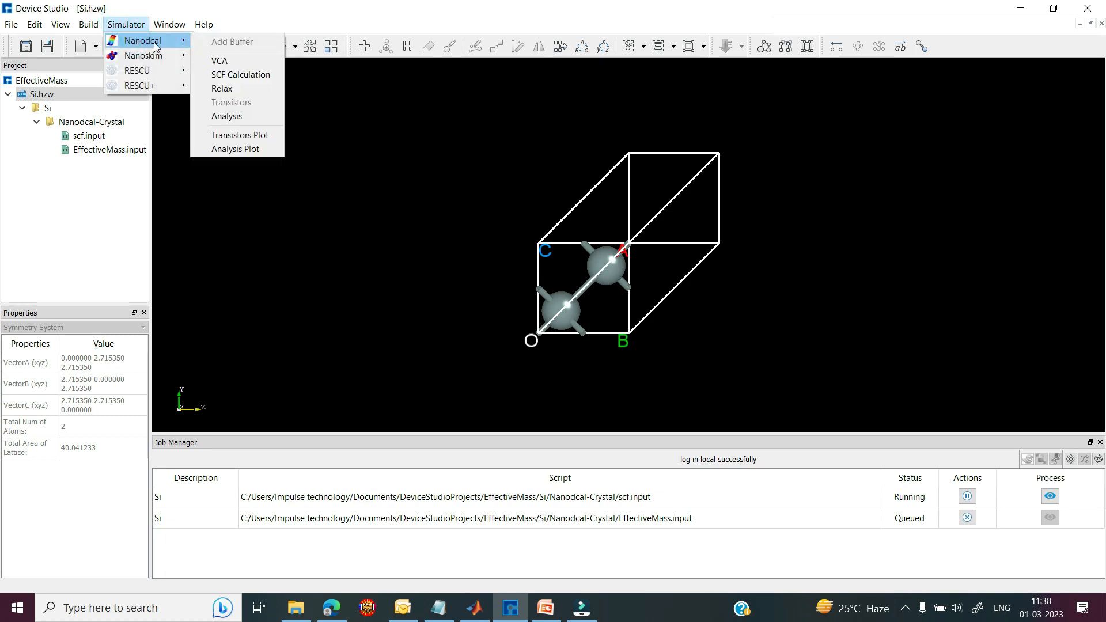
click(227, 116)
double_click(297, 343)
click(580, 213)
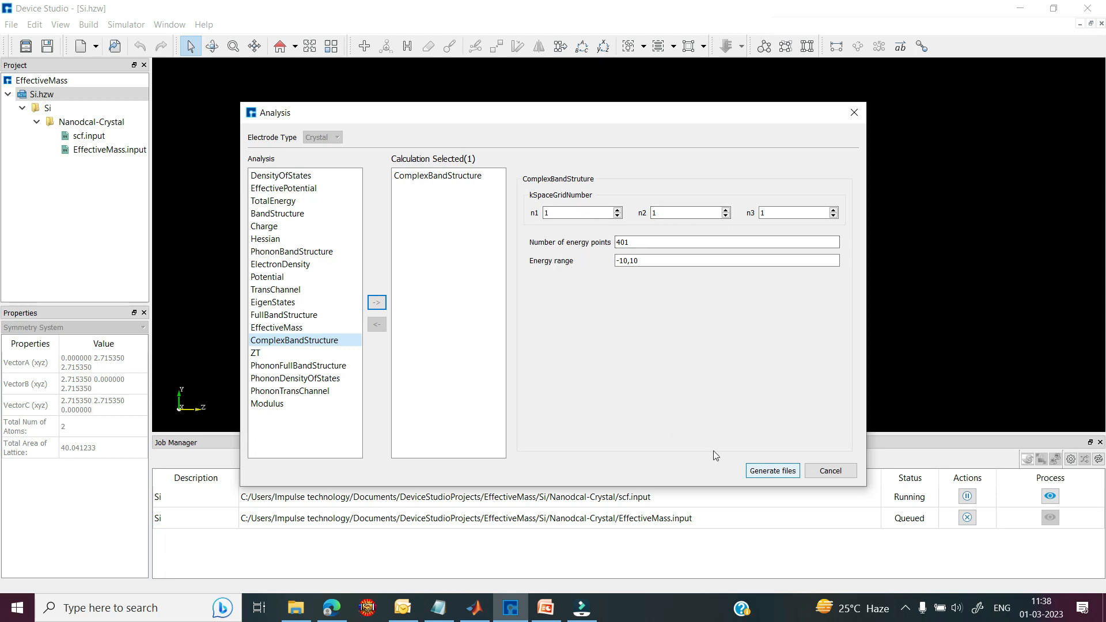
click(757, 472)
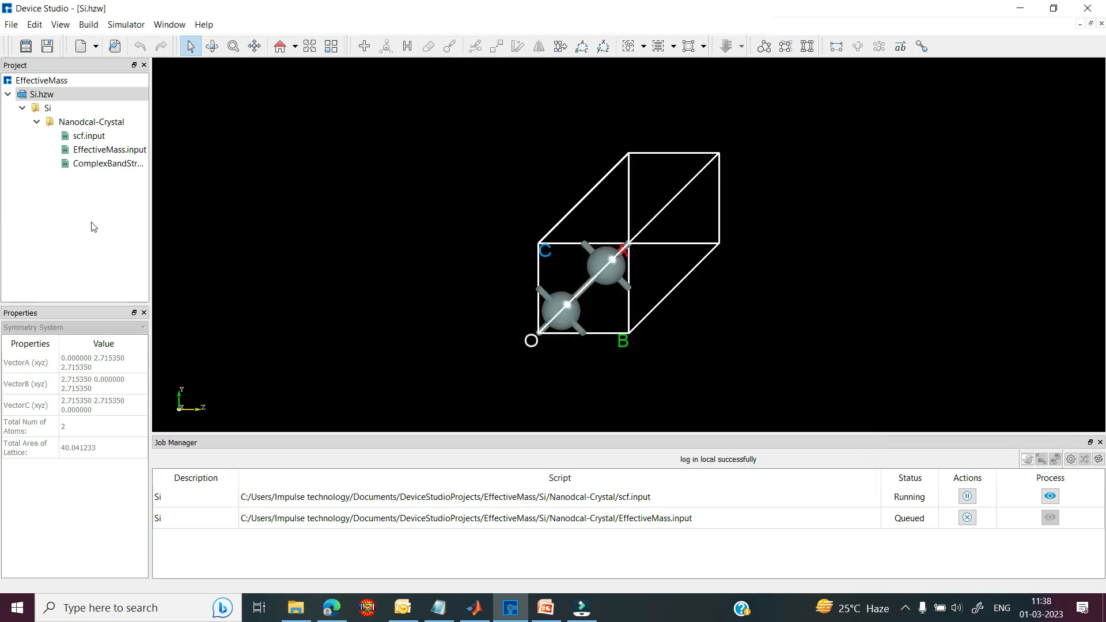
Step: Run the new ComplexBandStructure.input
click(107, 166)
right_click(107, 167)
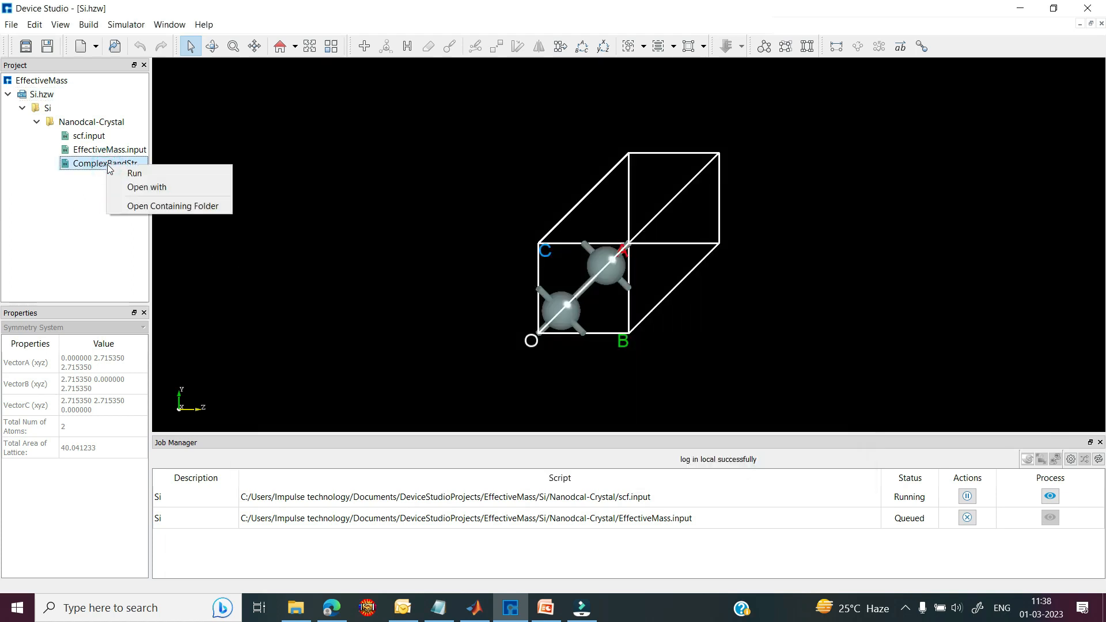
click(134, 173)
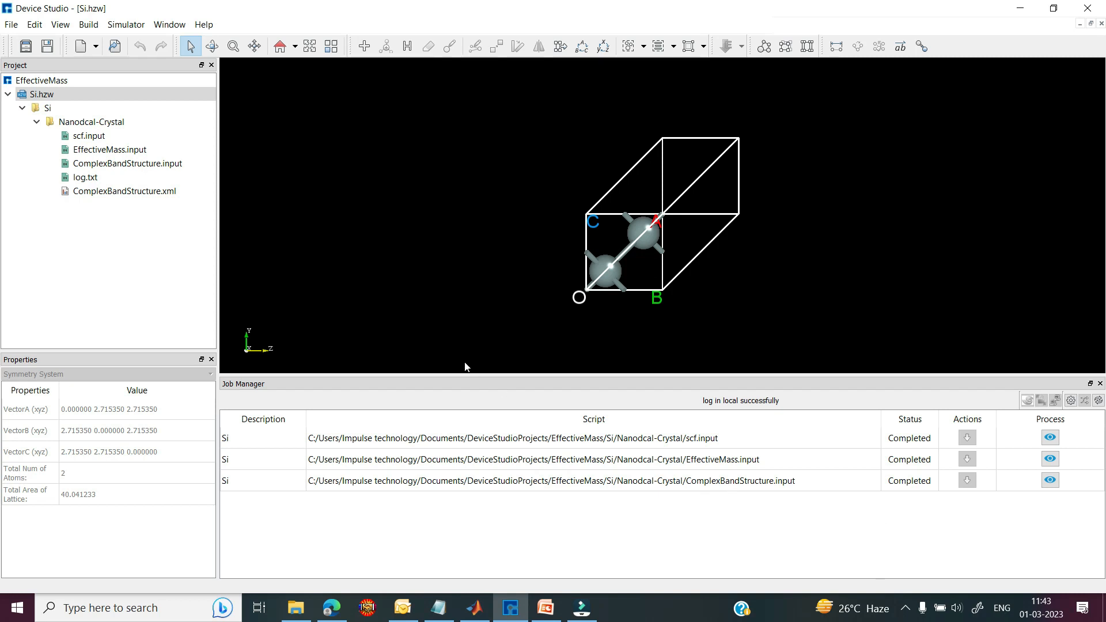
Step: Display the ComplexBandStructure.xml complex band plot with Xml View, then close it
double_click(115, 192)
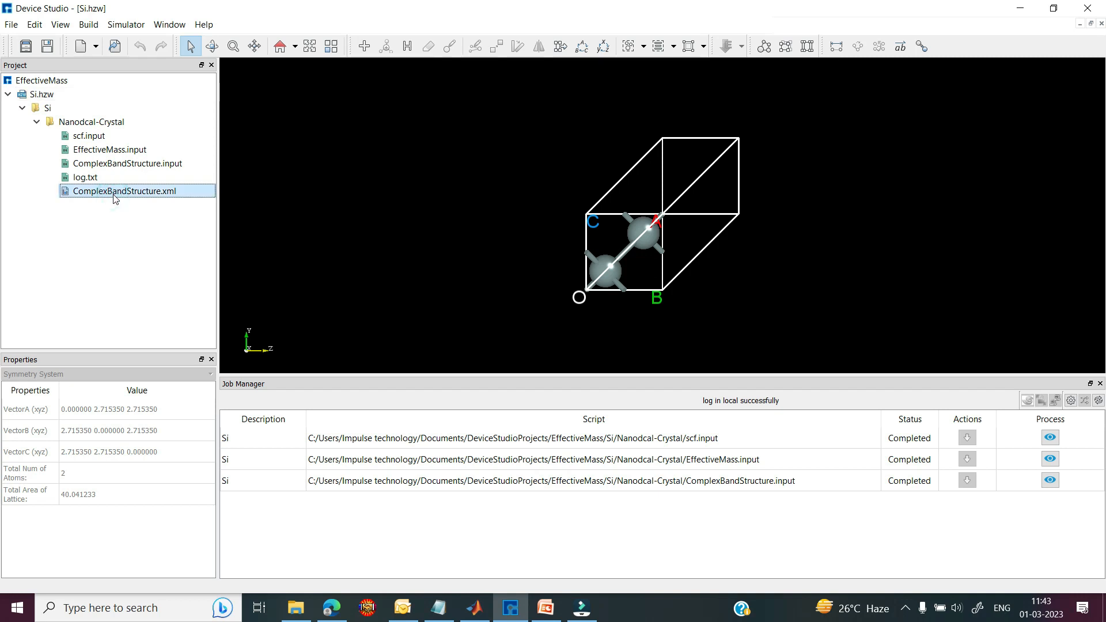
right_click(114, 196)
click(149, 201)
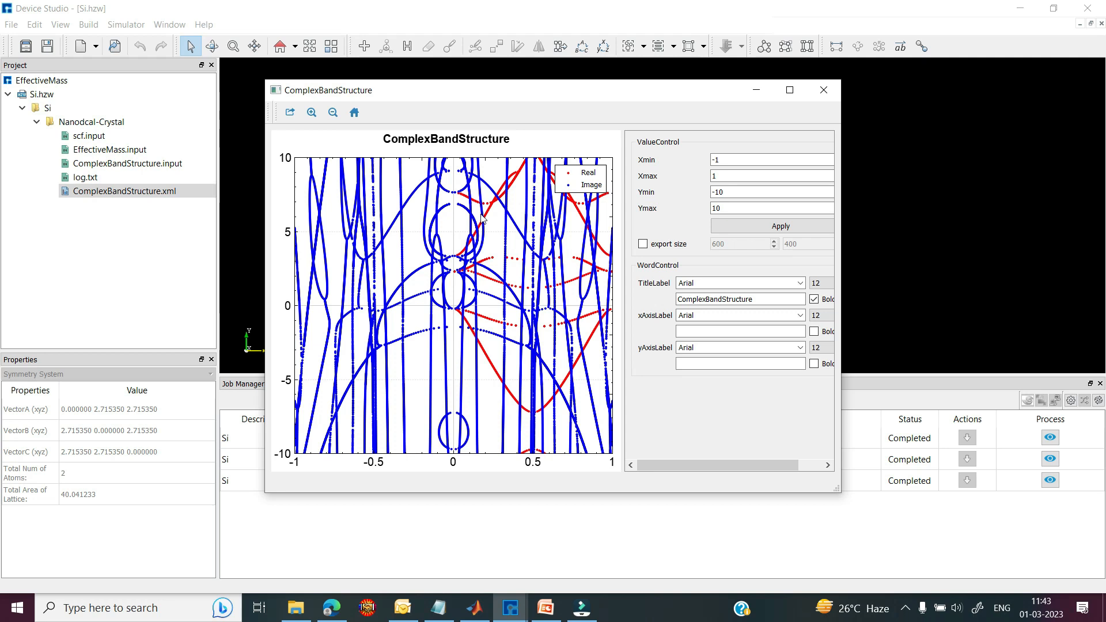
click(114, 265)
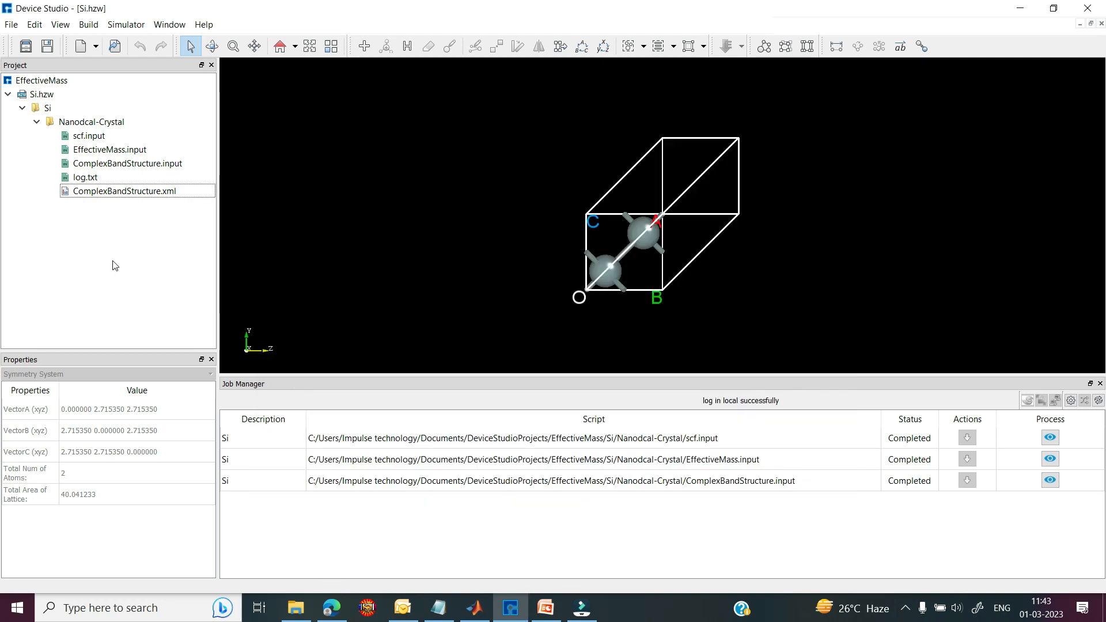
click(87, 177)
Step: Open log.txt's containing Nanodcal-Crystal folder, locate the EffectiveMass file, then switch to MATLAB
right_click(90, 178)
click(123, 202)
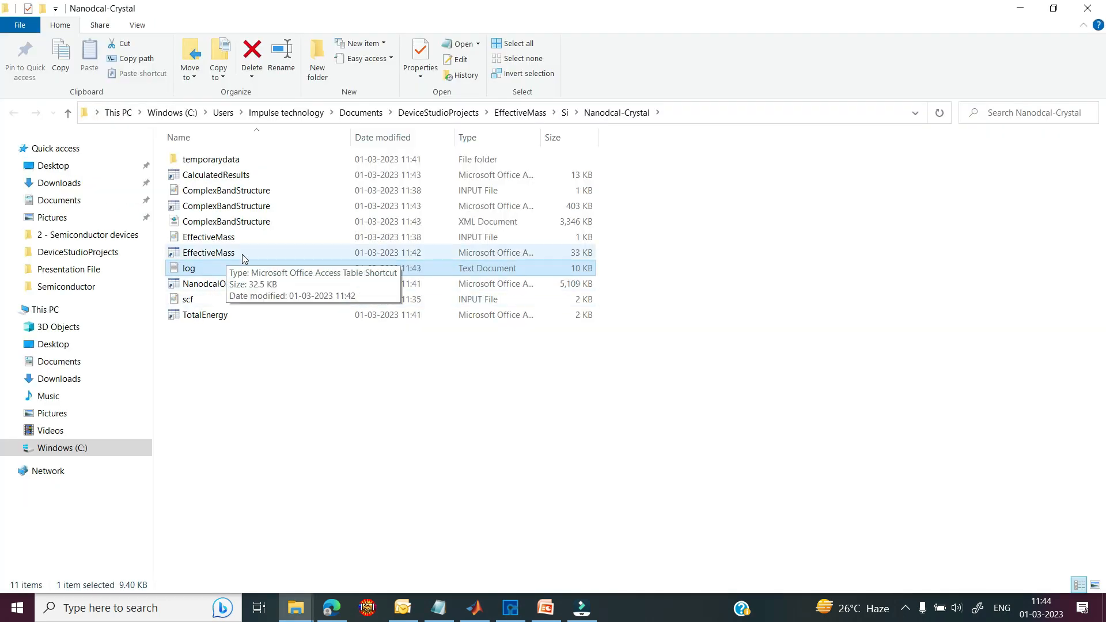
click(243, 255)
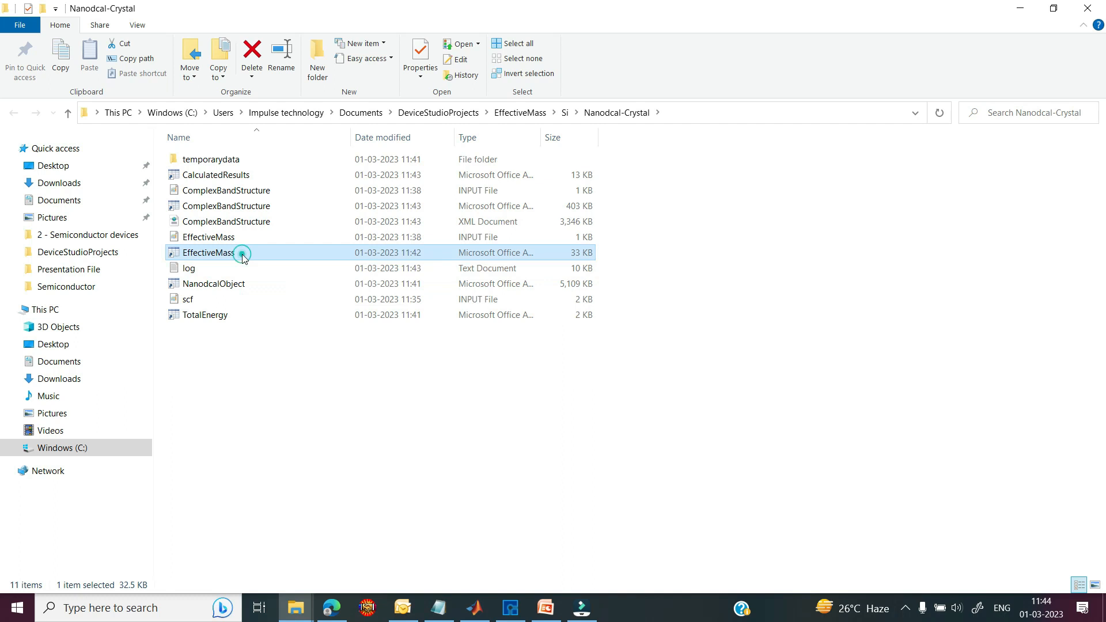
click(268, 392)
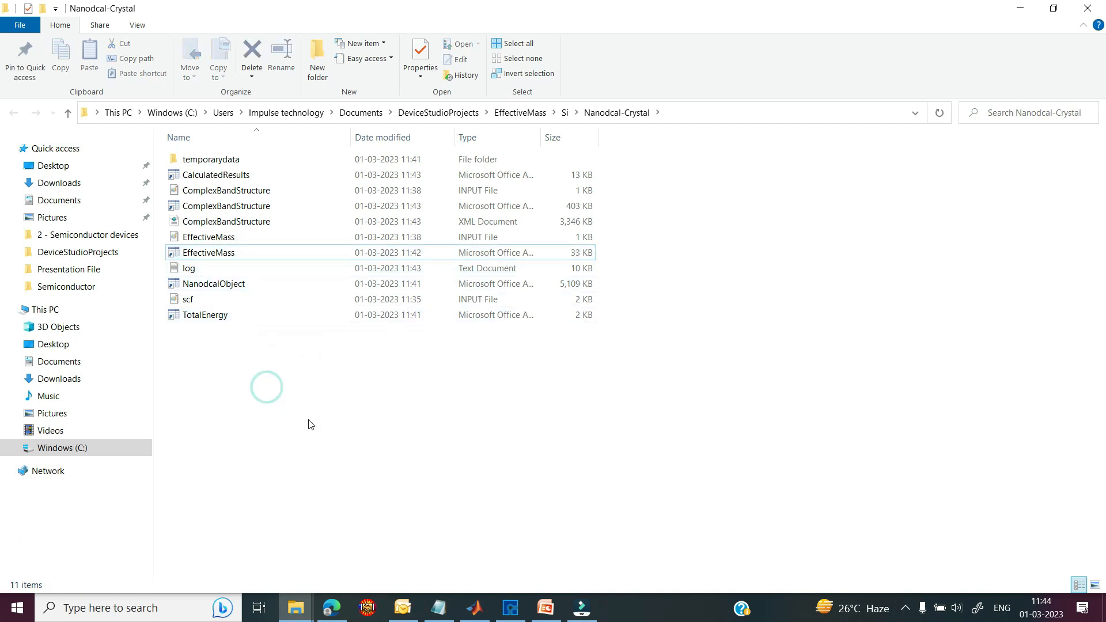
click(473, 608)
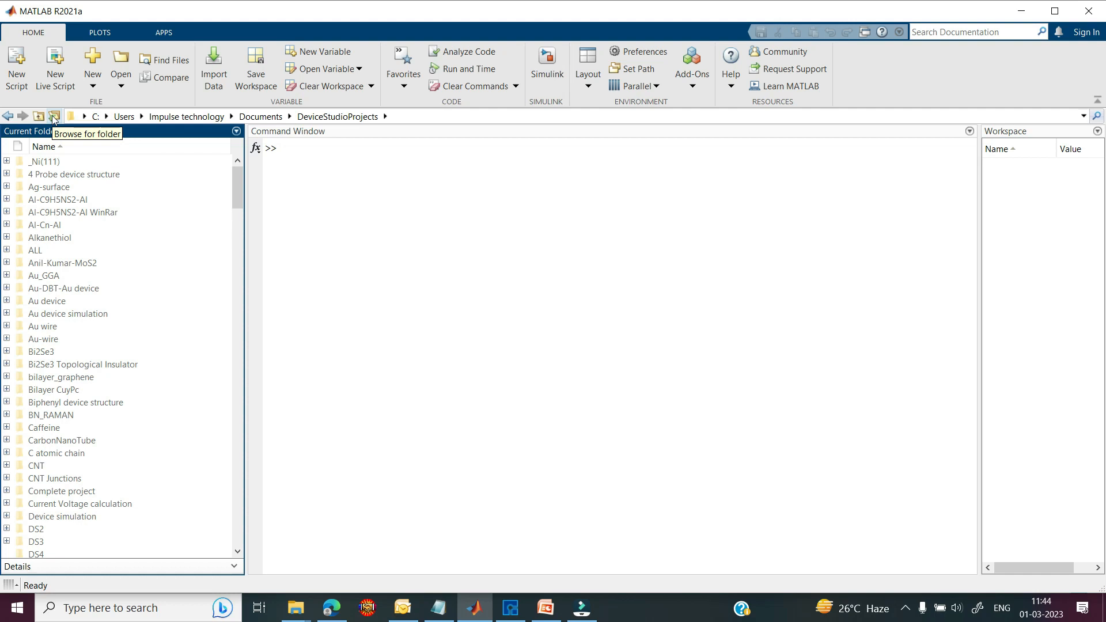
Step: Make the EffectiveMass project MATLAB's current folder and load EffectiveMass.mat
click(54, 117)
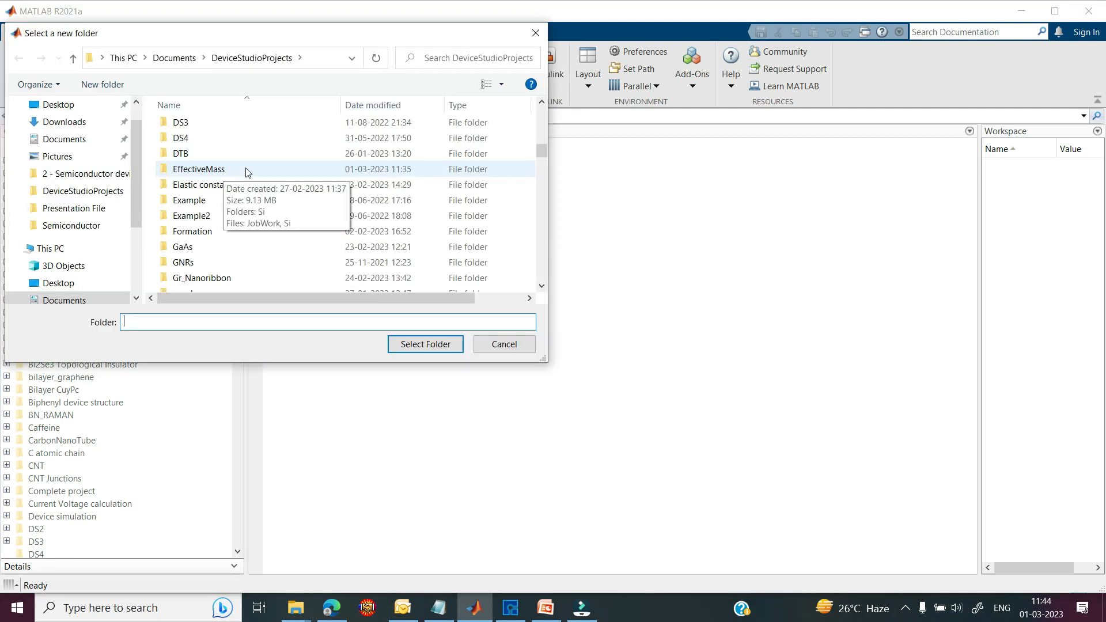
click(248, 170)
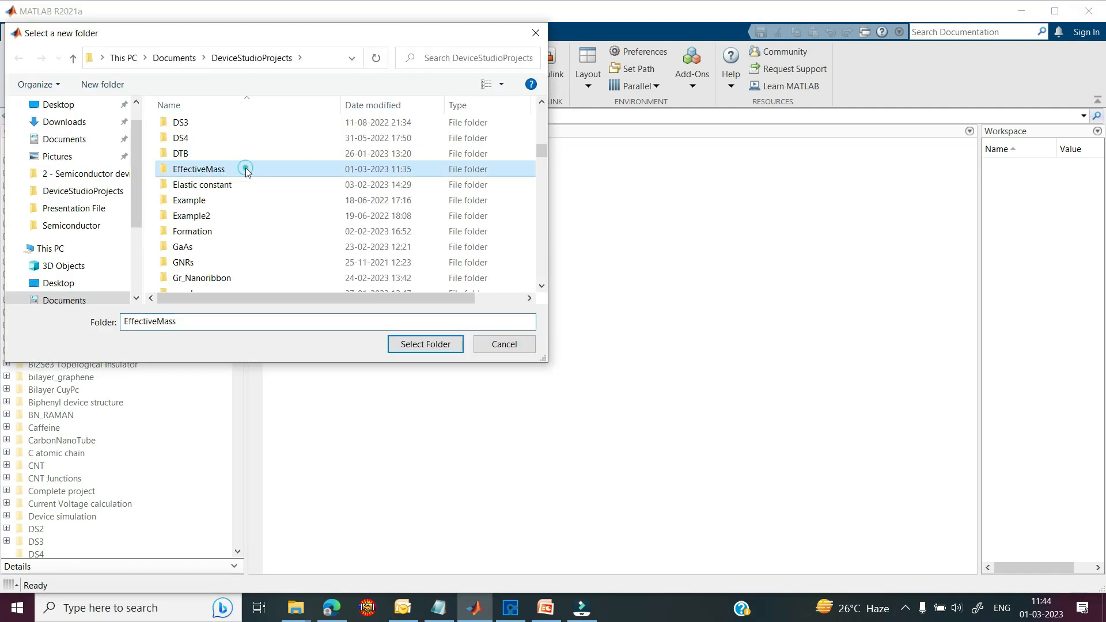
click(413, 344)
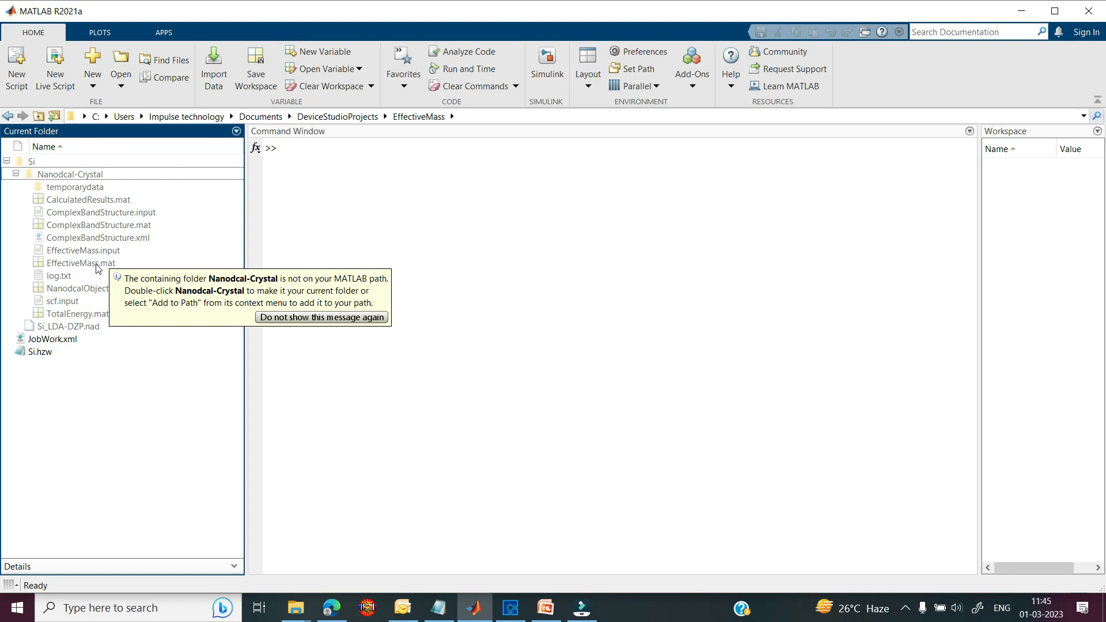
double_click(86, 263)
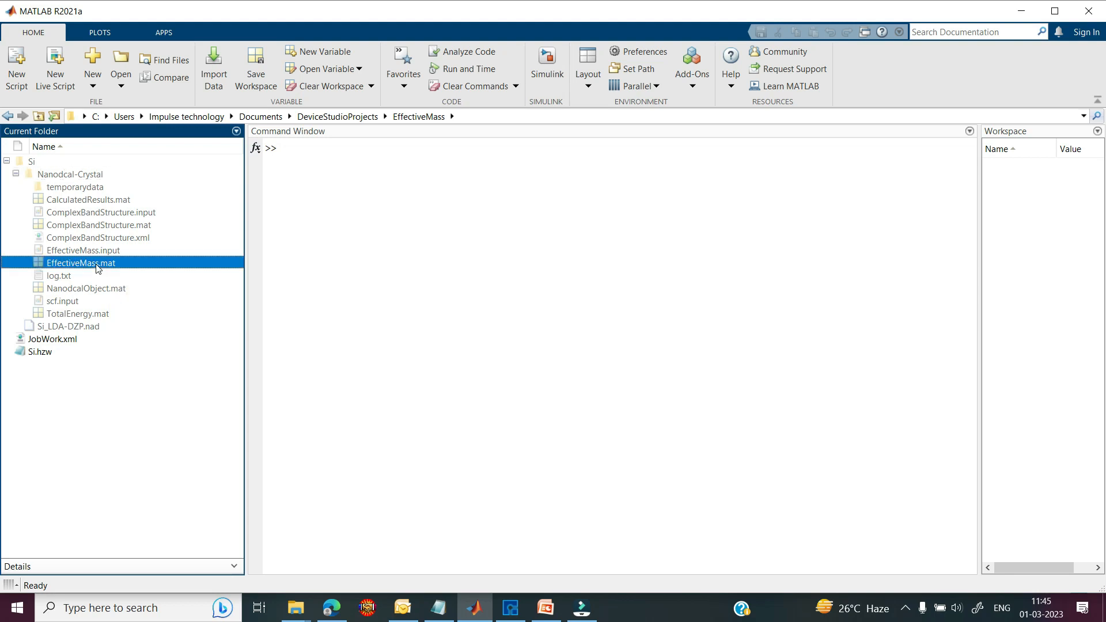
Step: Display data and the fields of data.effectiveMass in the Command Window
click(294, 162)
text(data)
key(Return)
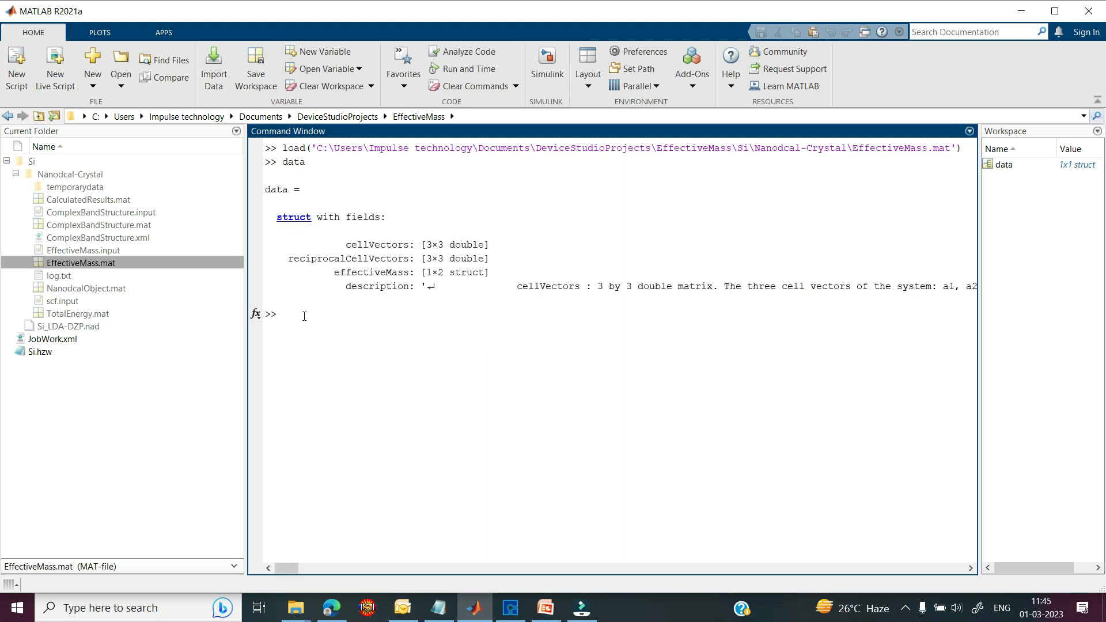
text(data.effectiveMass)
key(Return)
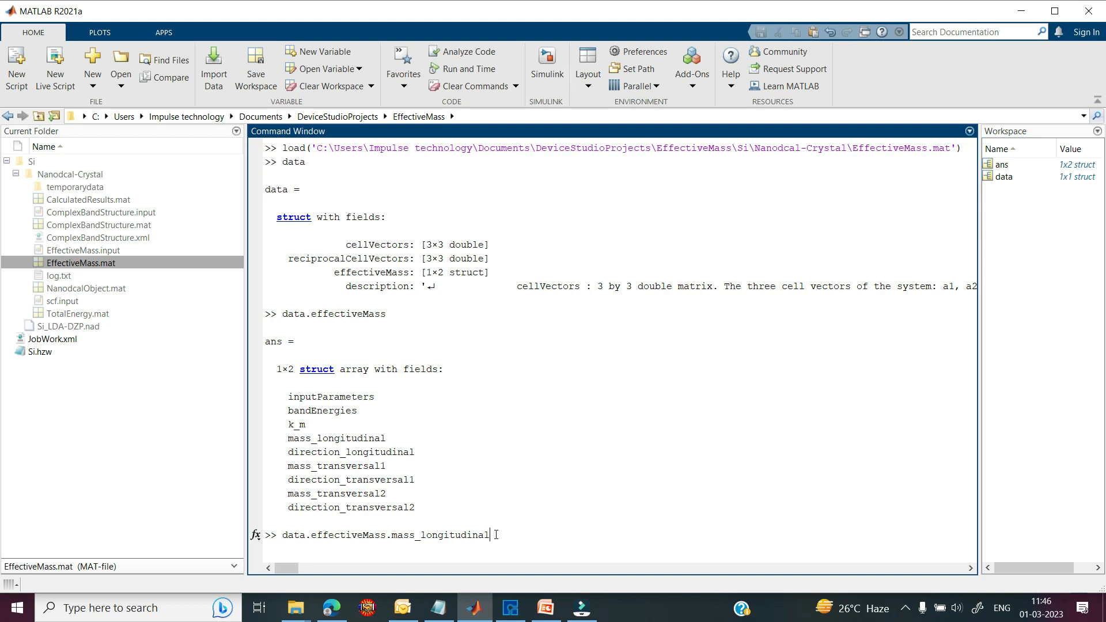
Step: Print longitudinal masses 0.6652, 0.0562 and transversal1 masses 0.8470, 0.1107
key(Return)
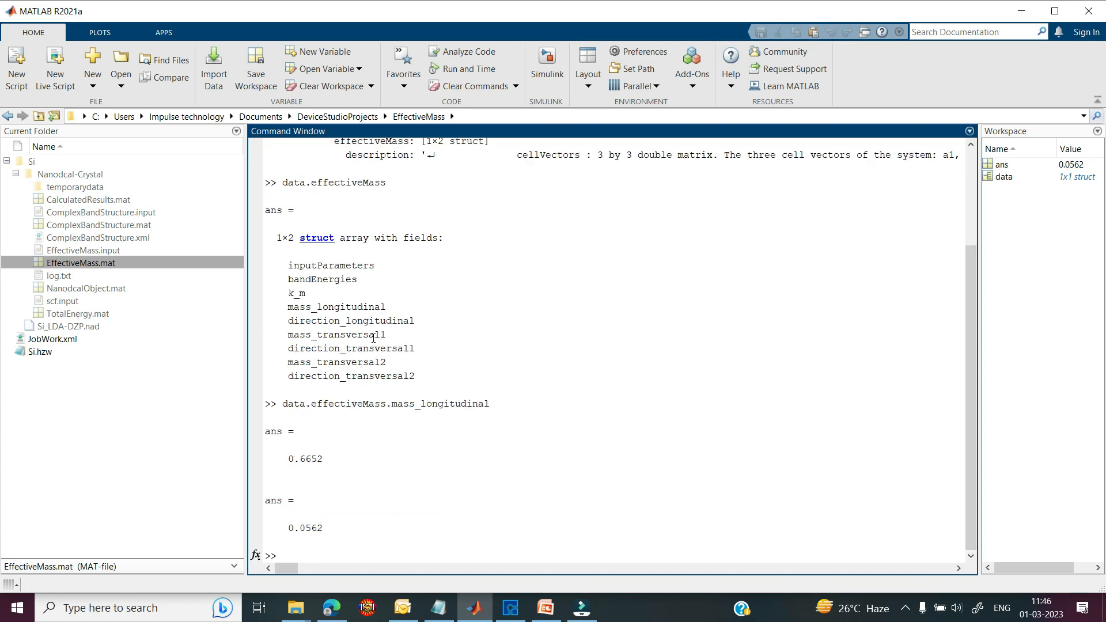
text(data.effectiveMass.mass_transversal1)
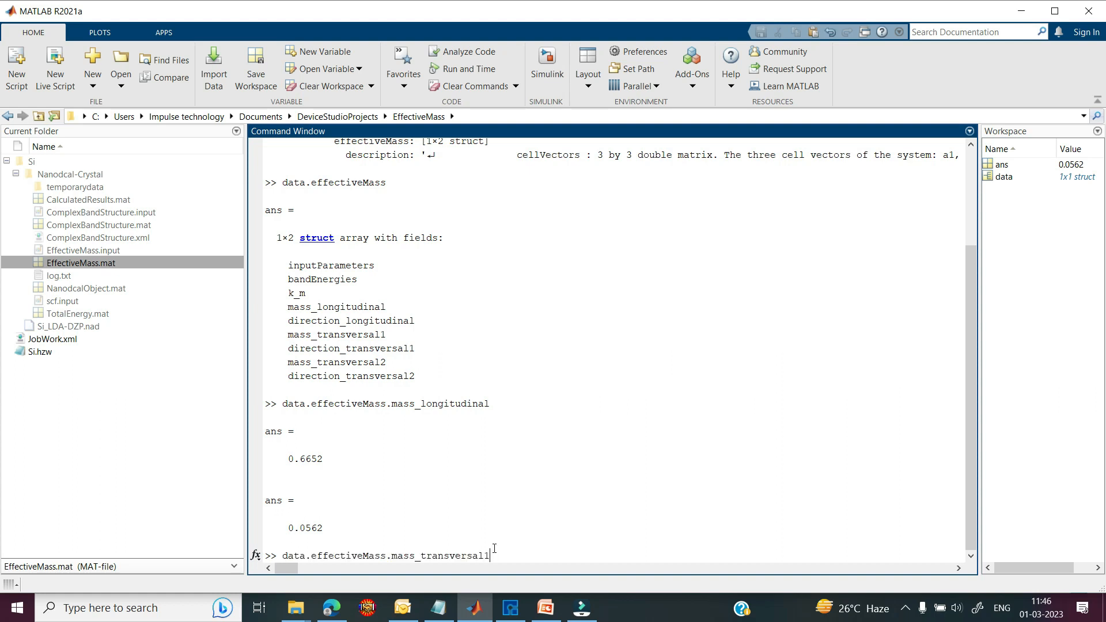
key(Return)
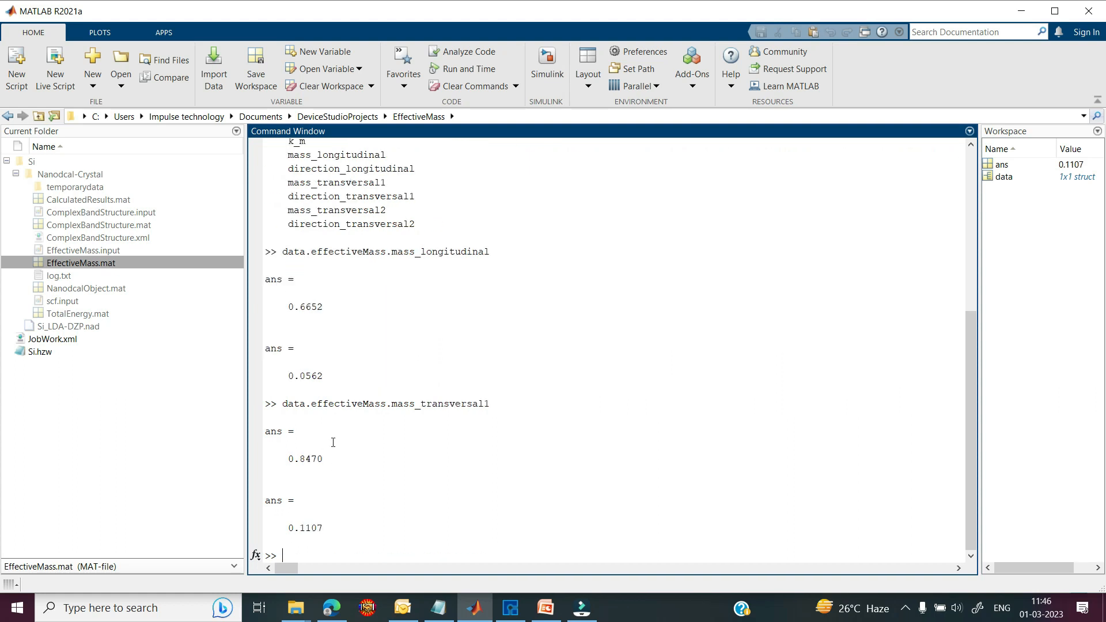